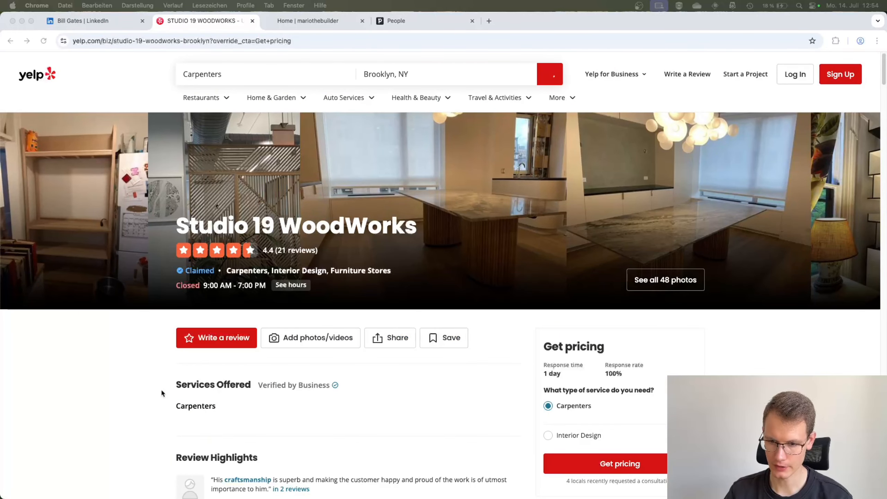
# Start a Pipedrive contact from the business phone number on the Studio 19 WoodWorks Yelp page
pyautogui.scroll(-3, 149, 365)
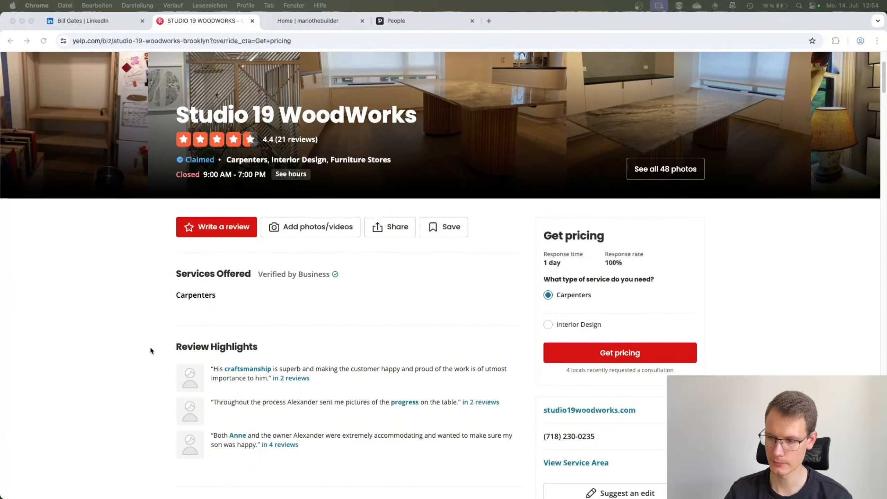
pyautogui.scroll(-3, 151, 350)
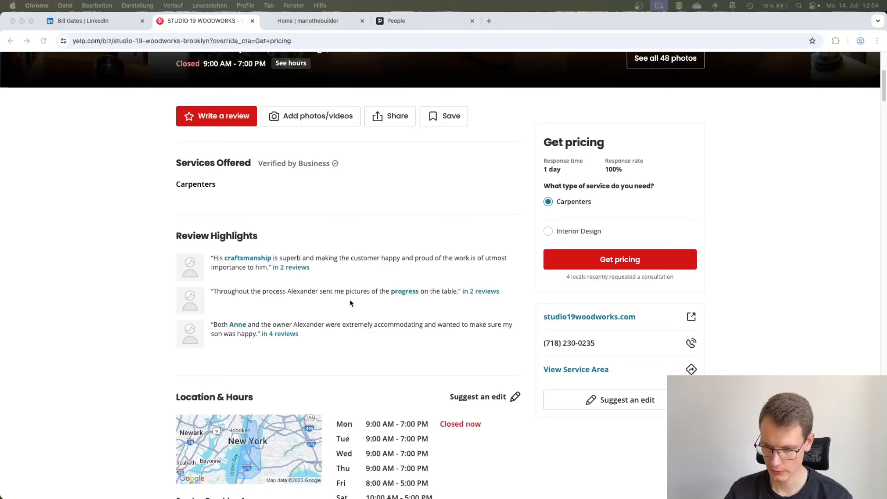
pyautogui.scroll(6, 351, 302)
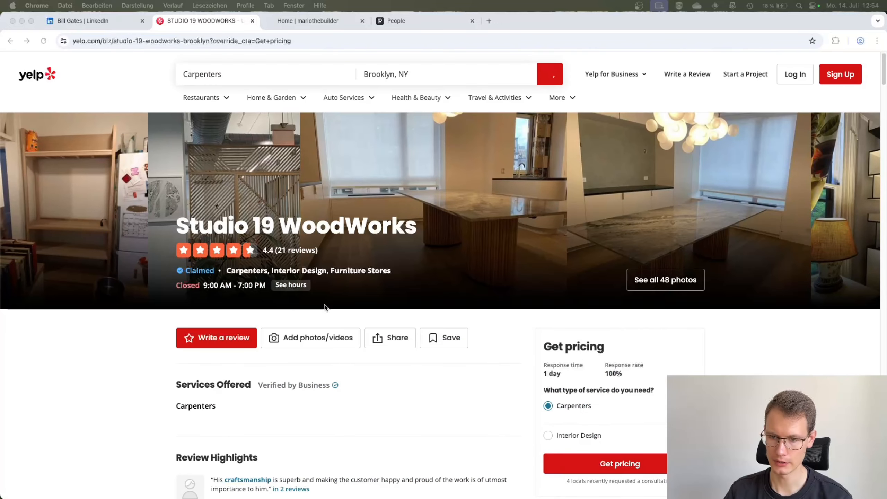
pyautogui.scroll(-10, 353, 314)
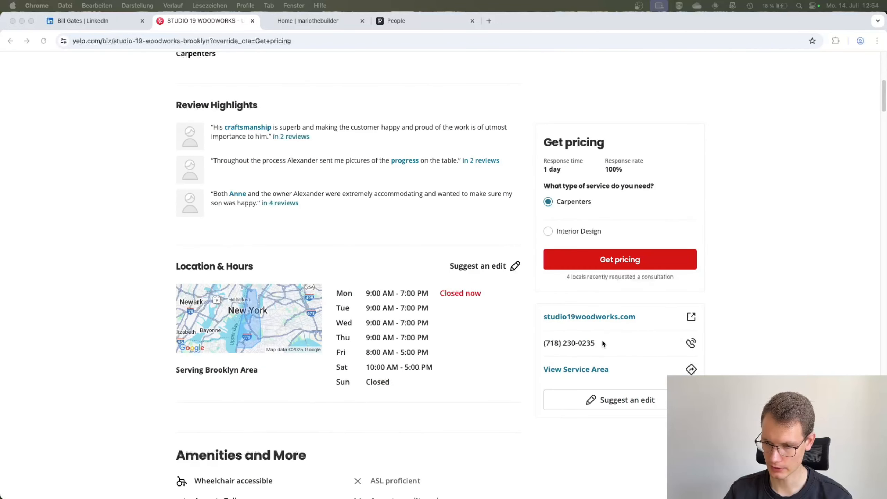
pyautogui.moveTo(543, 343); pyautogui.dragTo(596, 344)
pyautogui.rightClick(578, 342)
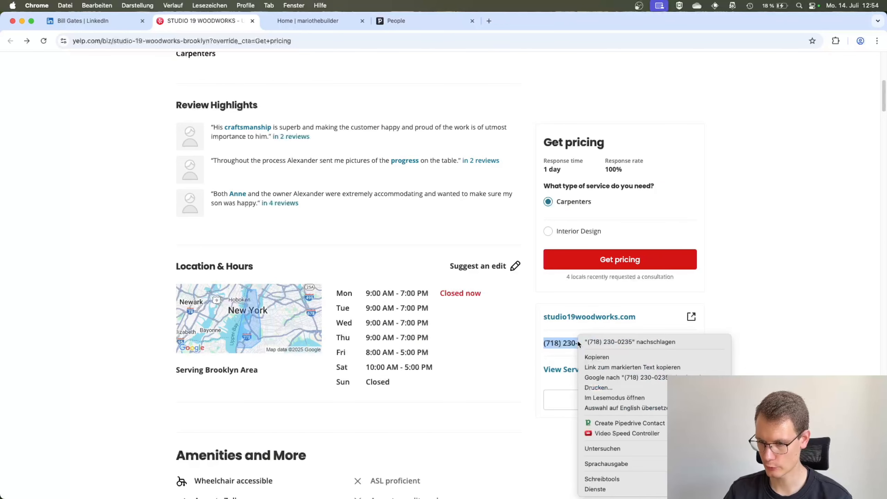
pyautogui.click(640, 424)
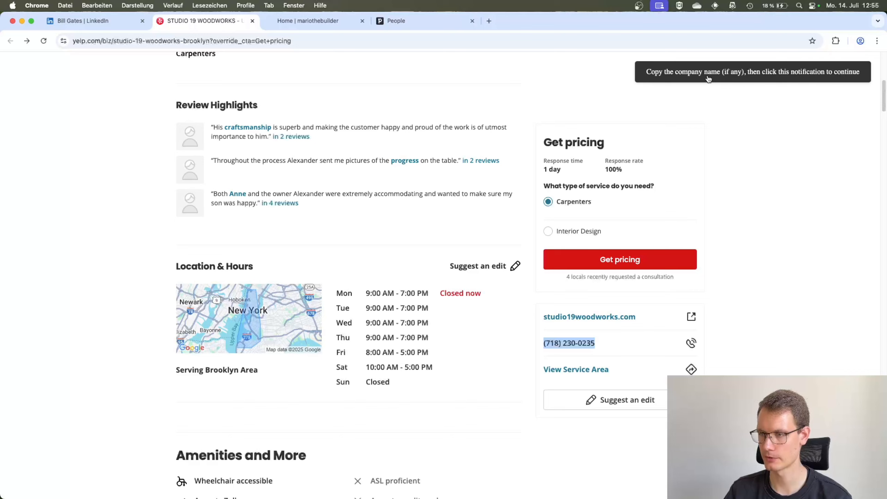
# Copy the company name Studio 19 WoodWorks from the page heading and submit it as the new contact's company
pyautogui.scroll(3, 627, 137)
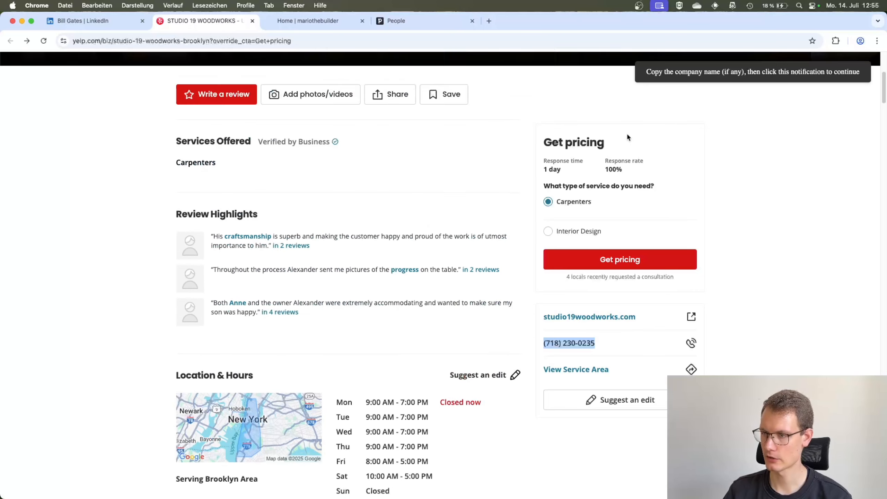
pyautogui.scroll(2, 587, 143)
pyautogui.scroll(3, 585, 145)
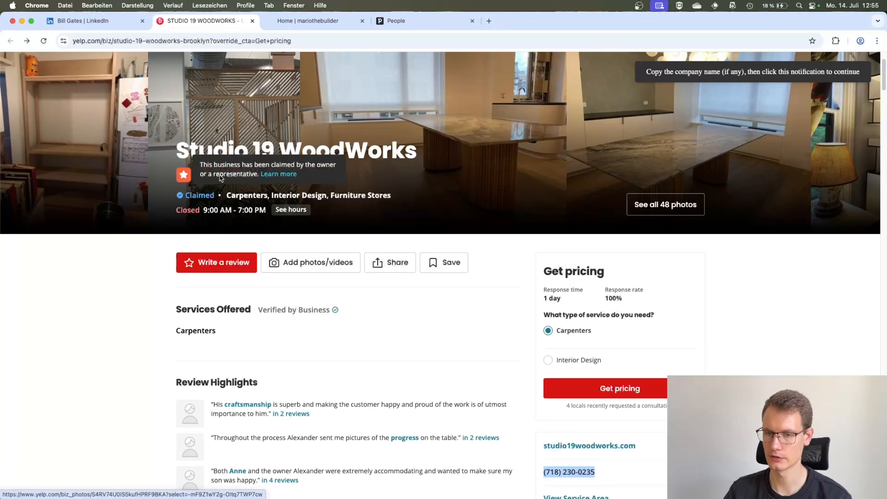
pyautogui.moveTo(176, 150); pyautogui.dragTo(284, 156)
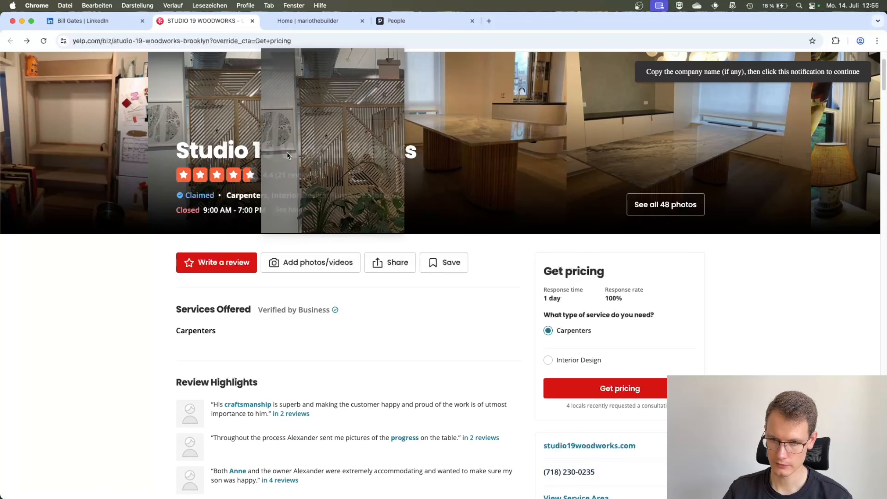
pyautogui.moveTo(177, 154); pyautogui.dragTo(410, 165)
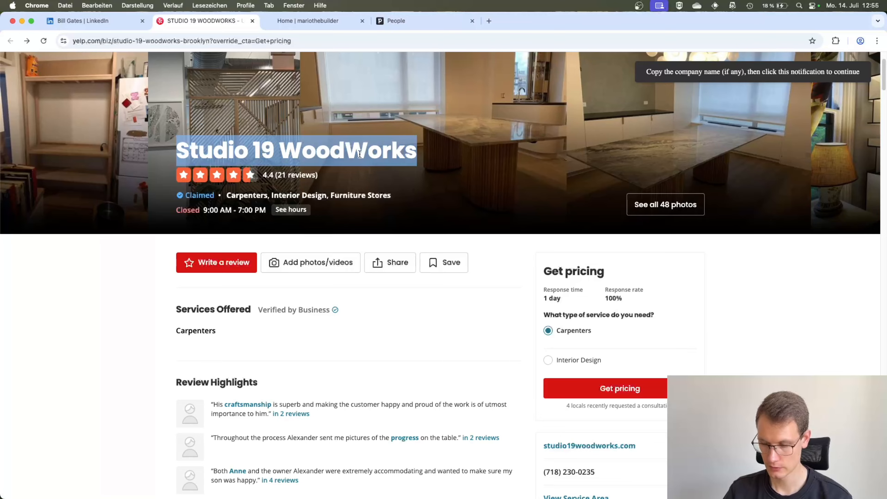
pyautogui.click(736, 73)
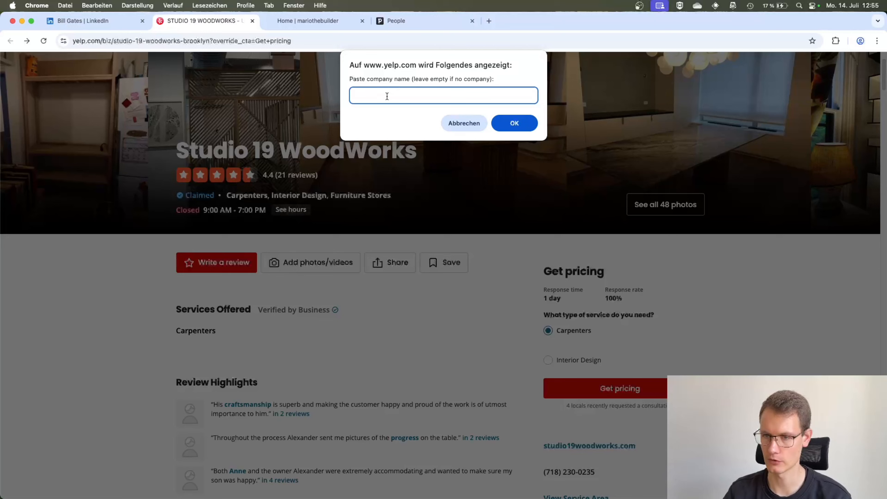
pyautogui.press('super+v')
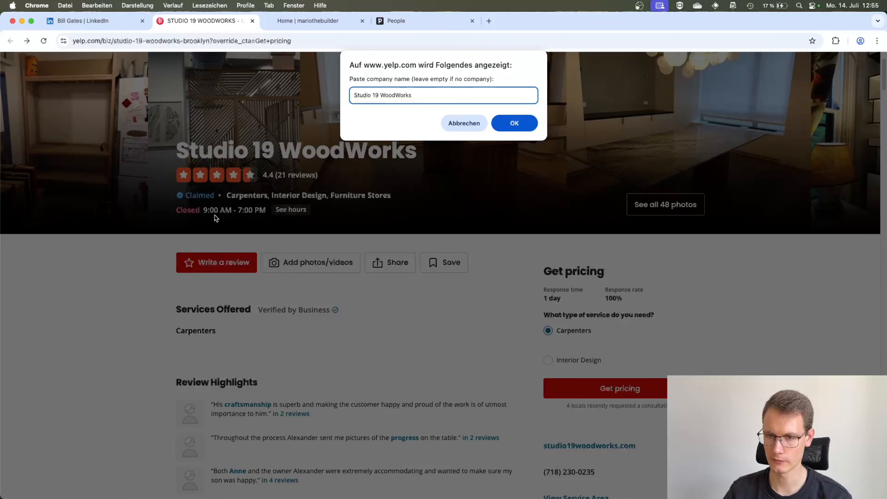
pyautogui.click(515, 126)
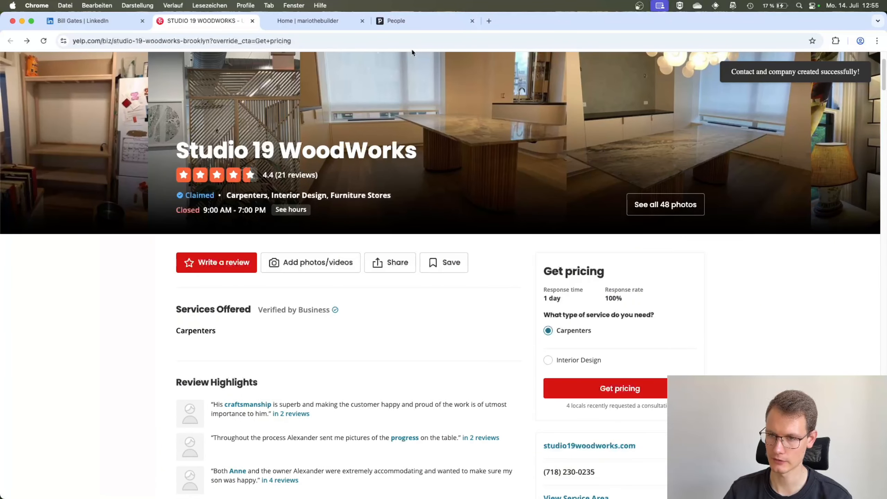
# Switch to Pipedrive, open the contact linked to Studio 19 WoodWorks and examine its phone, organization and My Origin URL fields
pyautogui.click(417, 24)
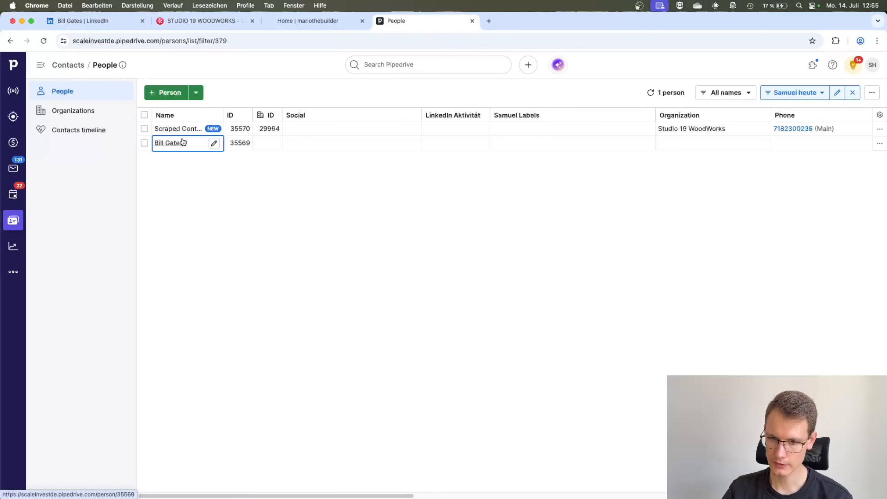
pyautogui.moveTo(184, 130)
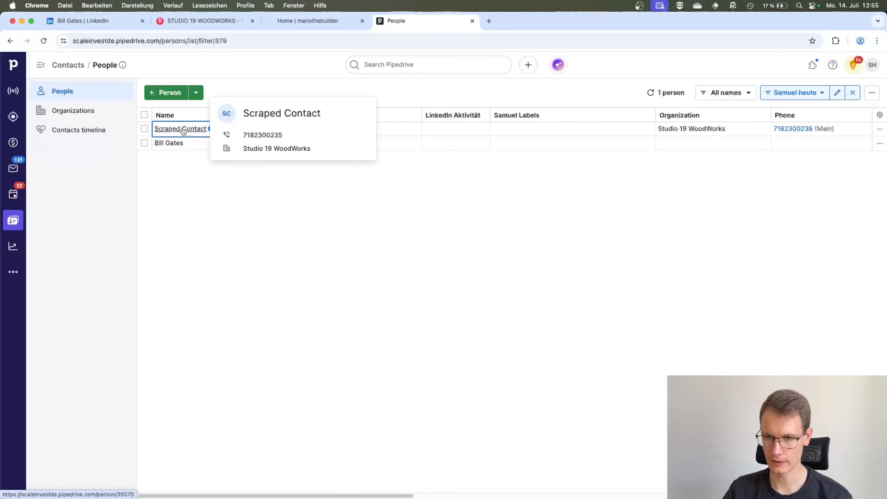
pyautogui.click(182, 129)
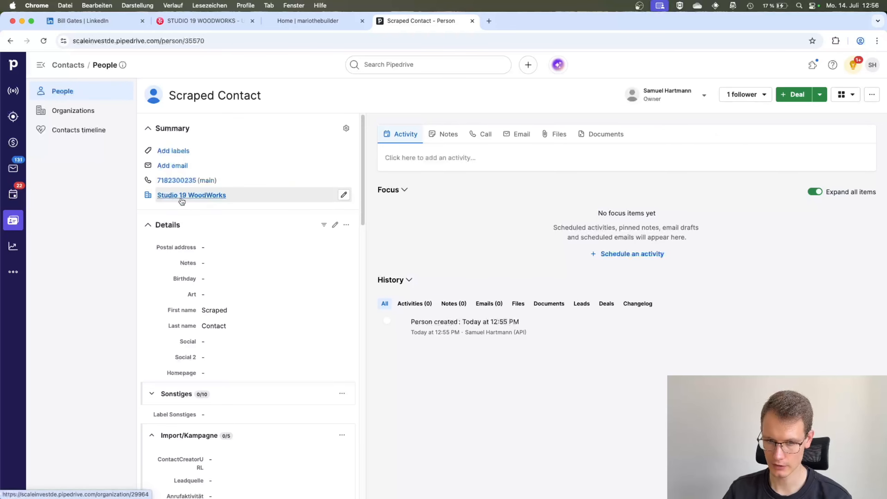
pyautogui.moveTo(185, 201)
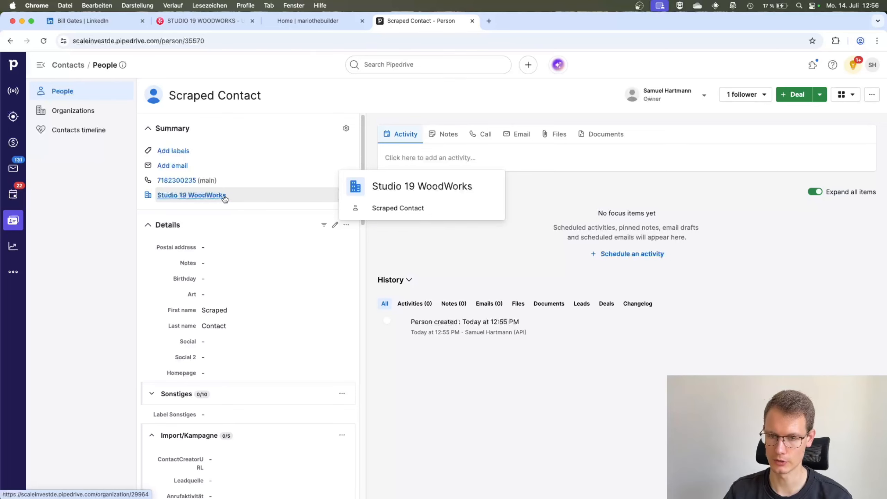
pyautogui.scroll(-7, 242, 254)
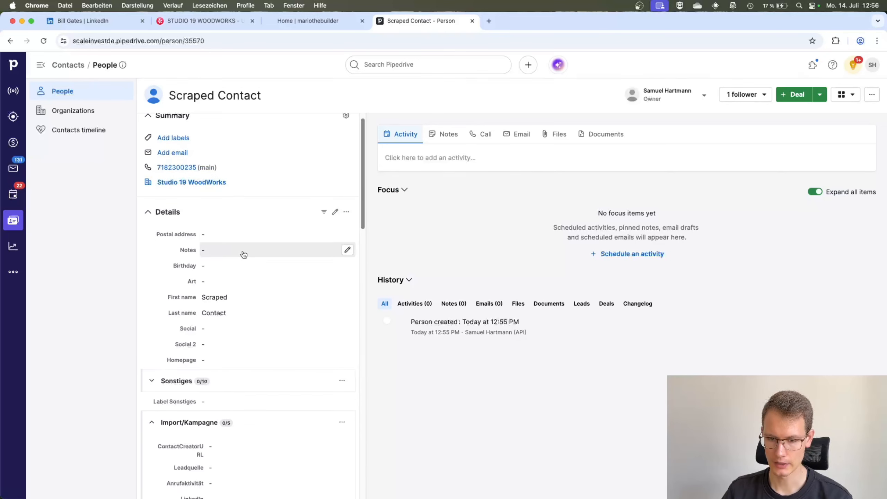
pyautogui.scroll(-5, 239, 254)
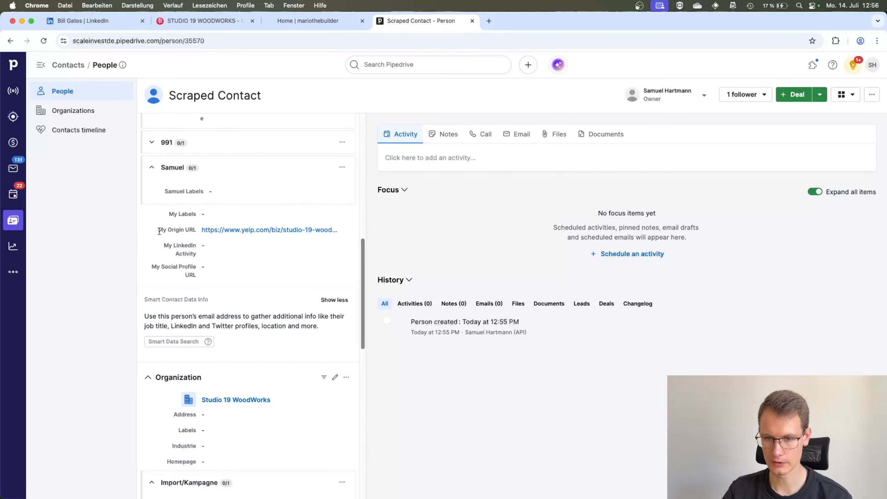
pyautogui.moveTo(159, 232); pyautogui.dragTo(199, 233)
pyautogui.click(192, 233)
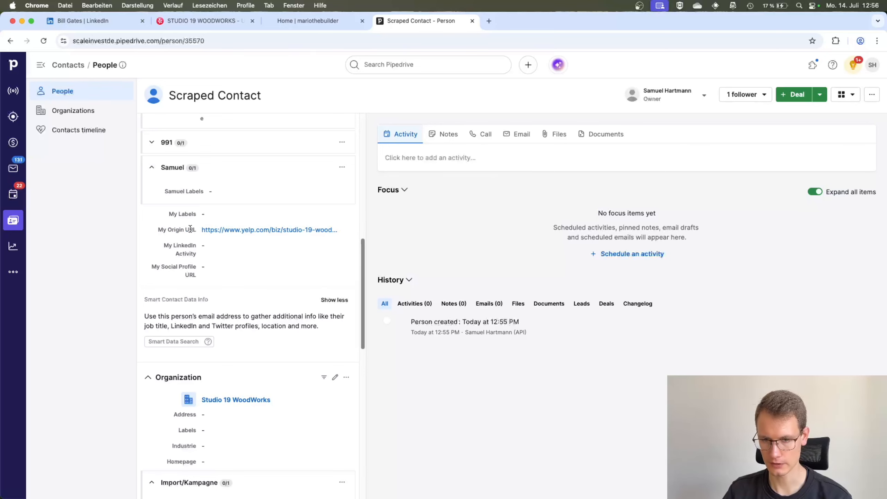
# Open the contact's My Origin URL link, check the Yelp page it leads to, and close that page
pyautogui.keyDown('super'); pyautogui.click(246, 232); pyautogui.keyUp('super')
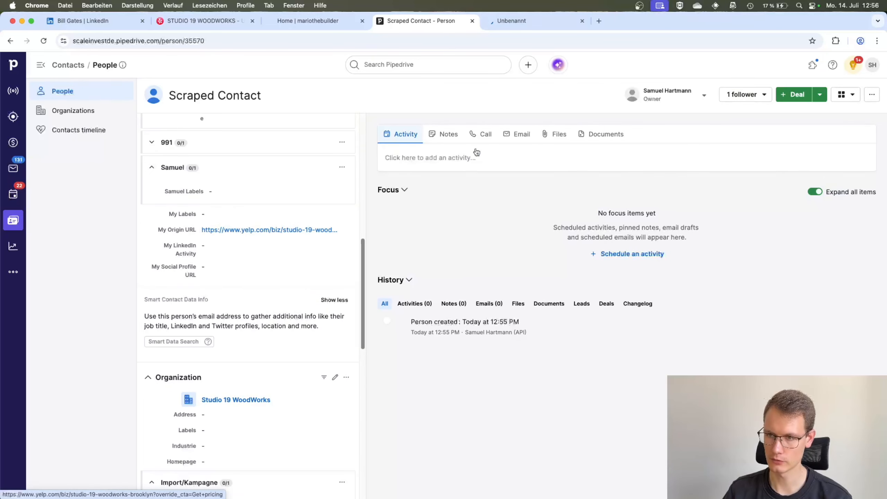
pyautogui.click(509, 23)
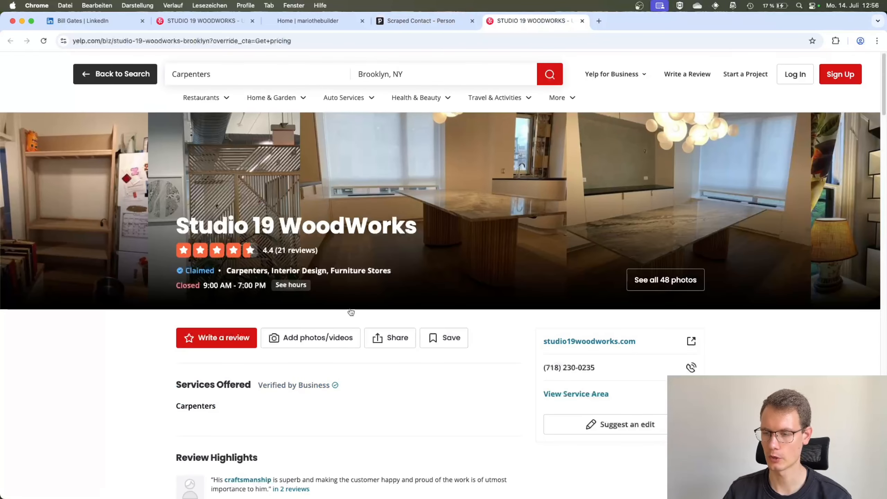
pyautogui.scroll(-5, 397, 375)
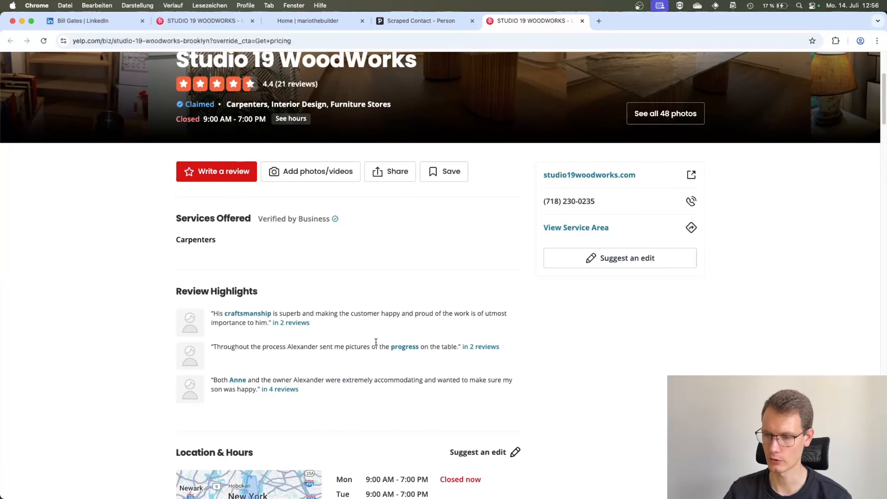
pyautogui.scroll(5, 369, 267)
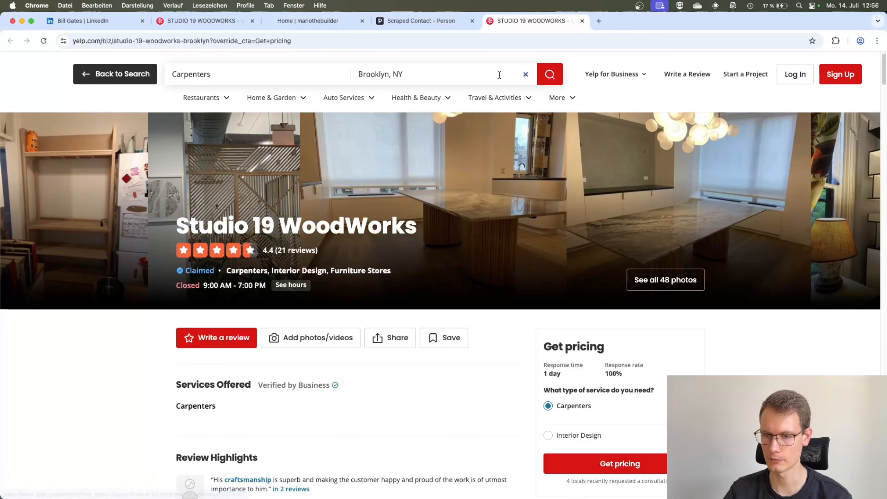
pyautogui.click(582, 20)
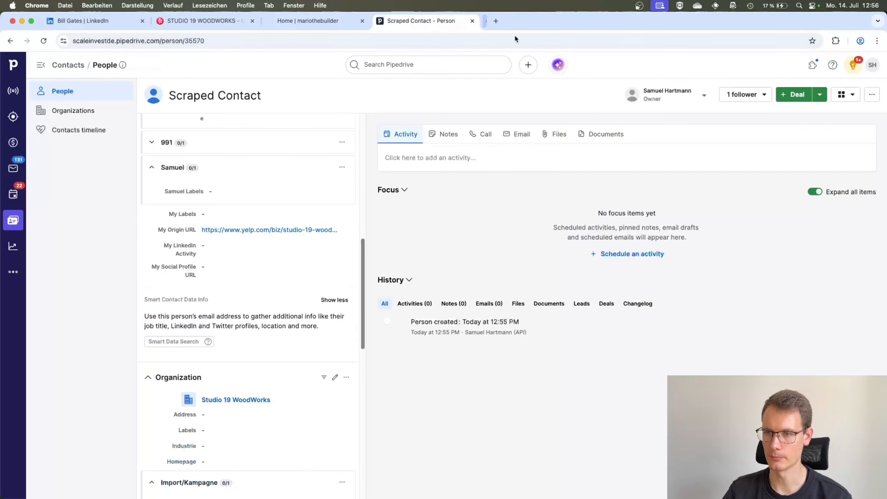
# On the mariothebuilder.com home page, create a Pipedrive contact from the phone number in the footer, leaving the company name empty
pyautogui.hotkey('ctrl', 'shift', 'Tab')
pyautogui.scroll(-5, 364, 356)
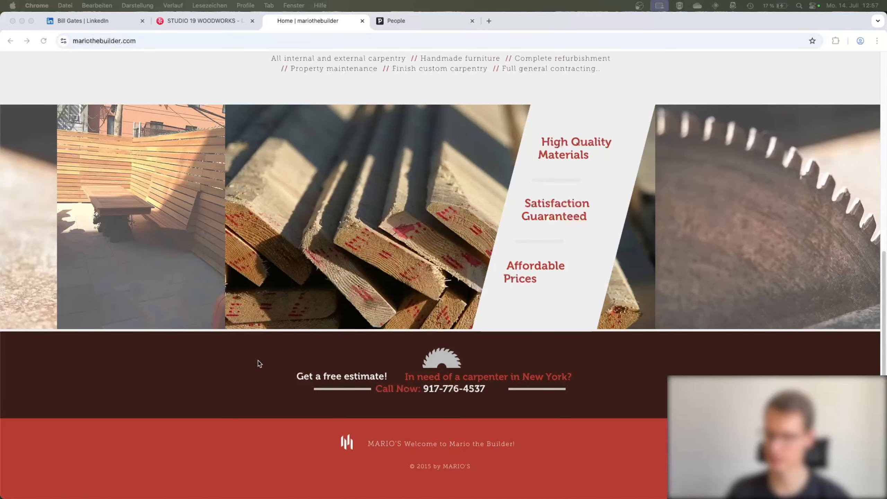
pyautogui.scroll(5, 269, 343)
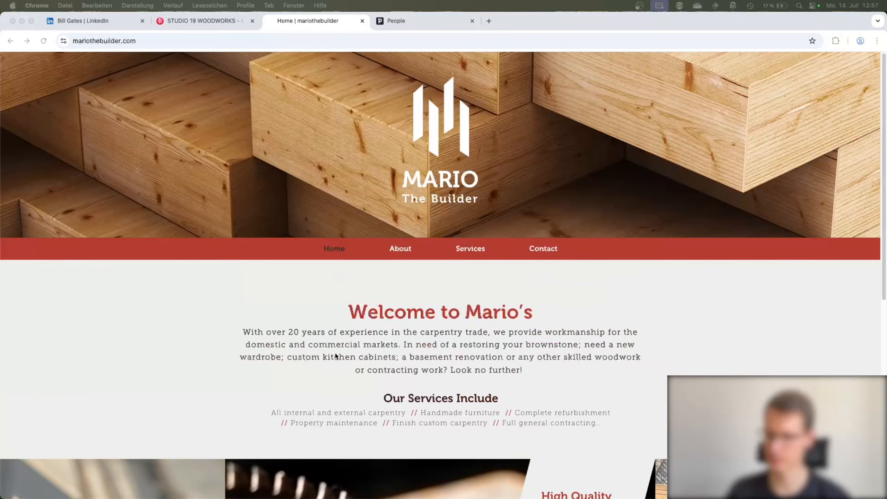
pyautogui.scroll(-5, 335, 356)
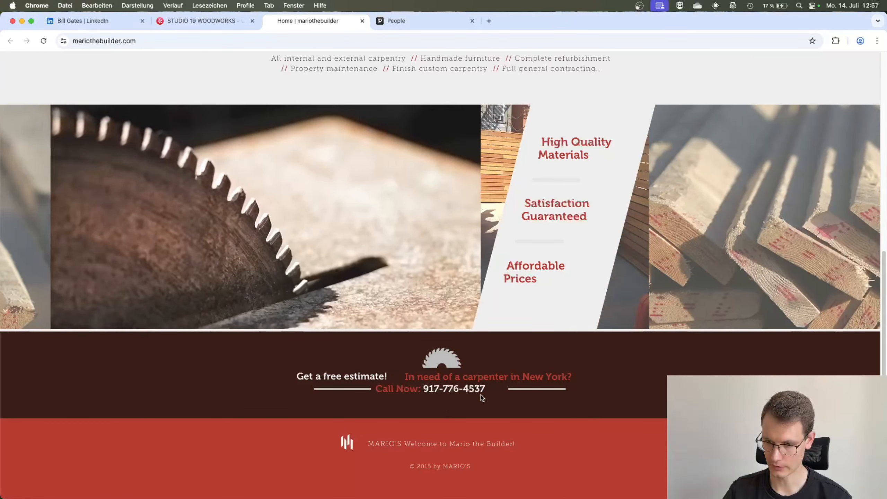
pyautogui.moveTo(485, 390); pyautogui.dragTo(423, 388)
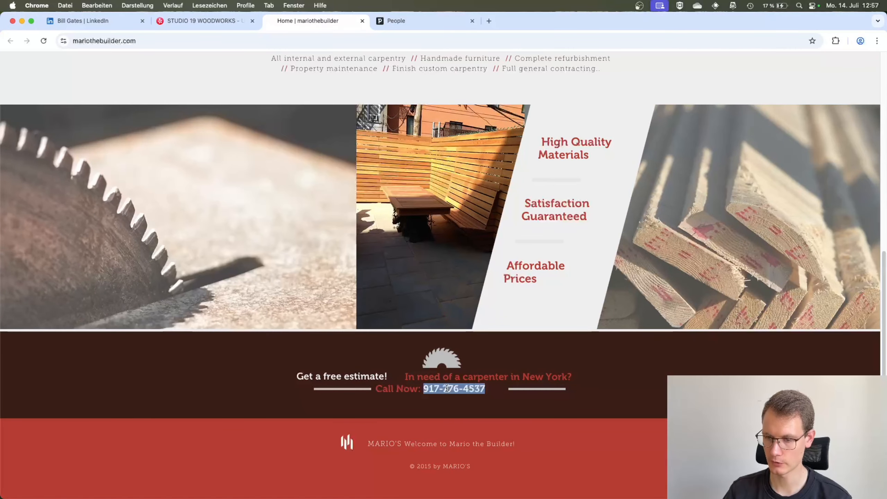
pyautogui.rightClick(448, 391)
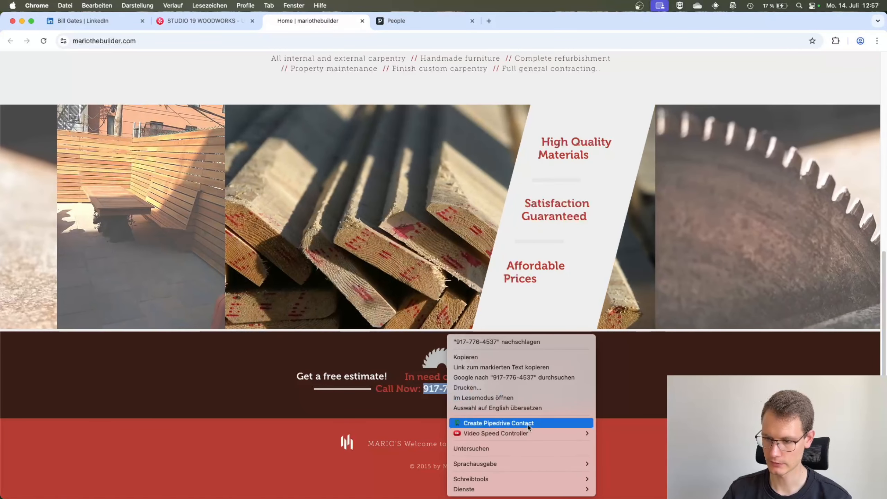
pyautogui.click(517, 423)
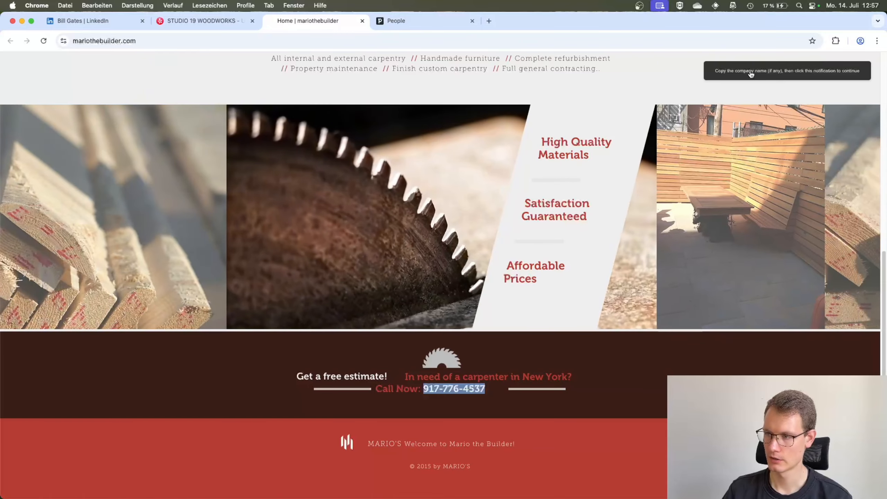
pyautogui.click(750, 72)
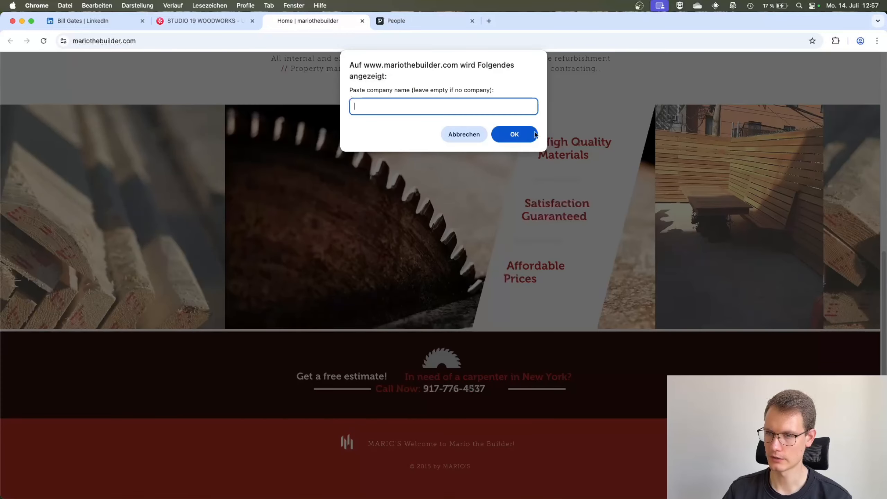
pyautogui.click(510, 134)
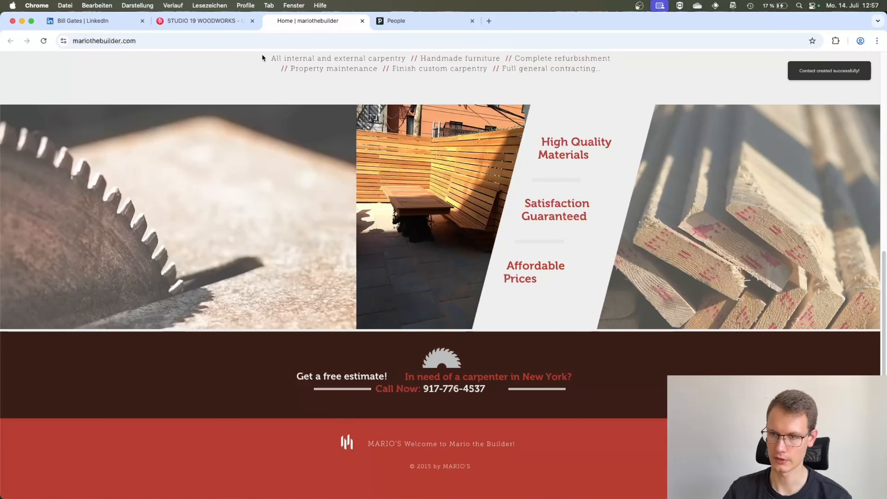
# Switch to Pipedrive and open the newest contact in the People list, the one without an organization
pyautogui.click(395, 21)
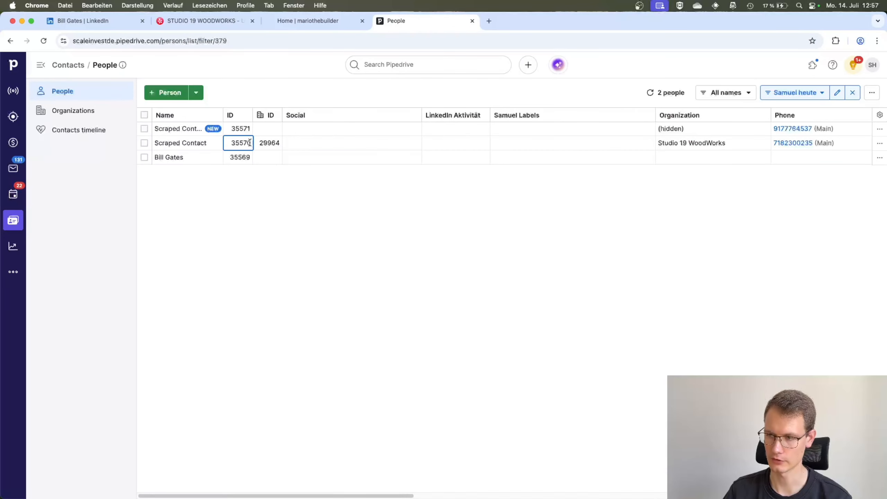
pyautogui.click(171, 130)
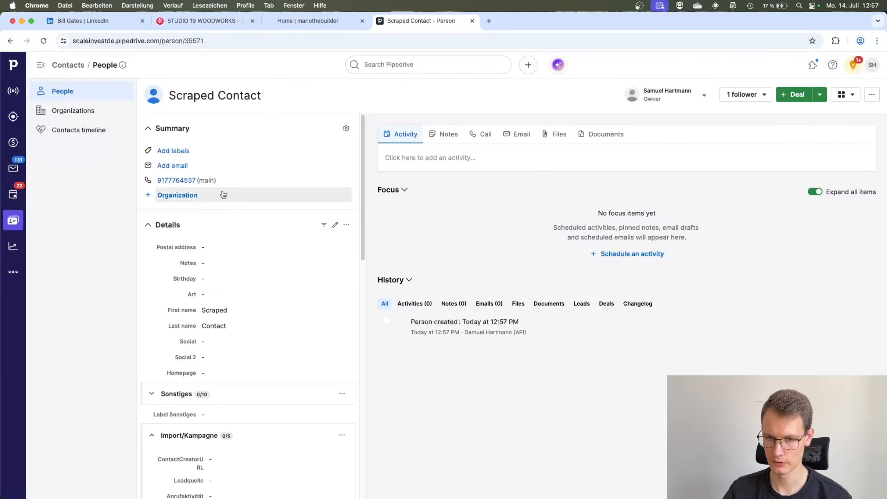
# Examine the contact's phone, organization and My Origin URL fields, and open the My Origin URL link to check its page
pyautogui.scroll(-10, 238, 290)
pyautogui.scroll(10, 238, 290)
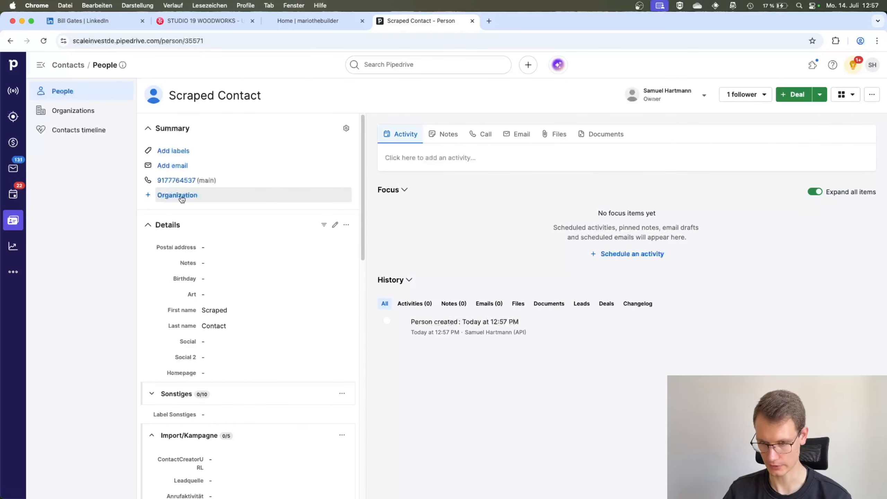
pyautogui.scroll(-10, 183, 198)
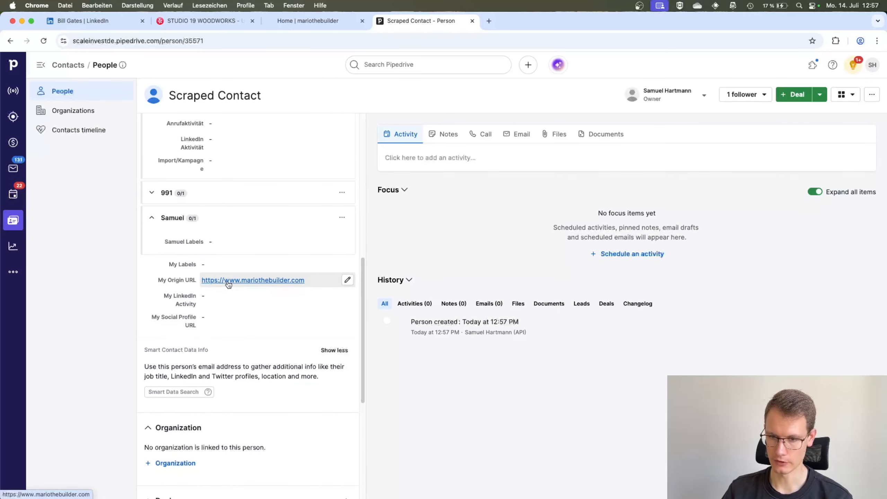
pyautogui.keyDown('super'); pyautogui.click(228, 284); pyautogui.keyUp('super')
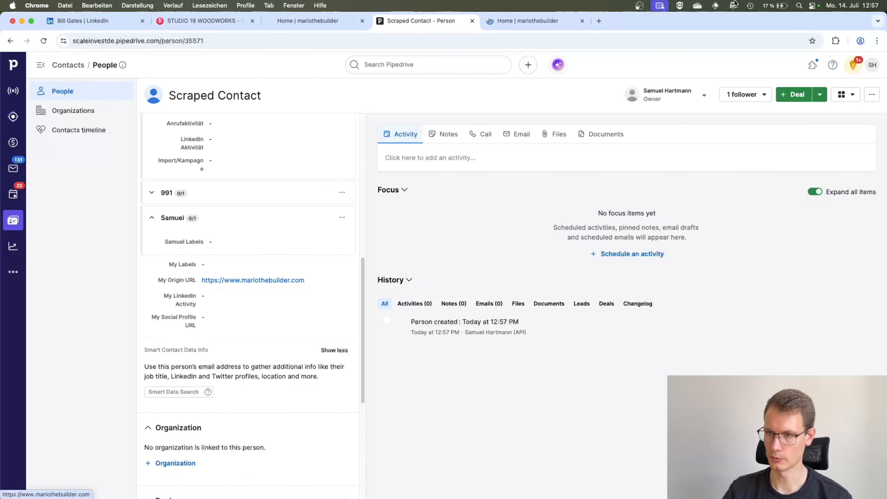
pyautogui.click(523, 23)
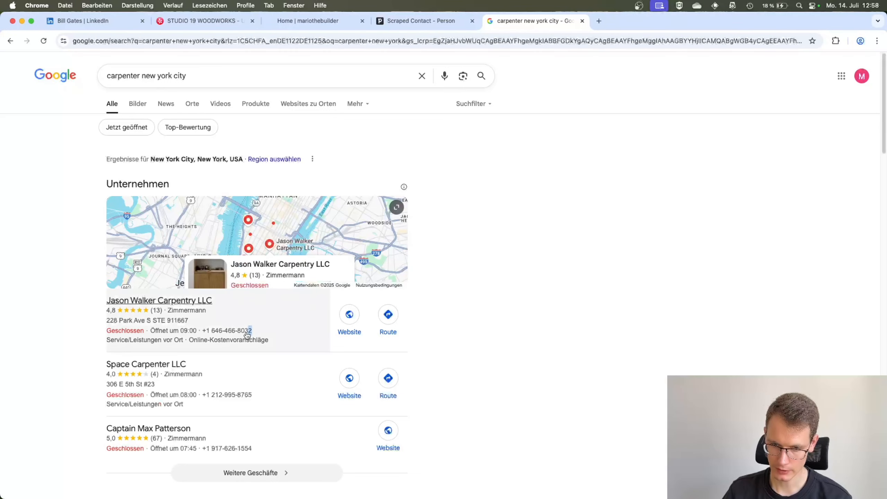
# From the Google results for "carpenter new york city", create a Pipedrive contact from Jason Walker Carpentry LLC's phone number, pasting that company name
pyautogui.moveTo(252, 331); pyautogui.dragTo(203, 332)
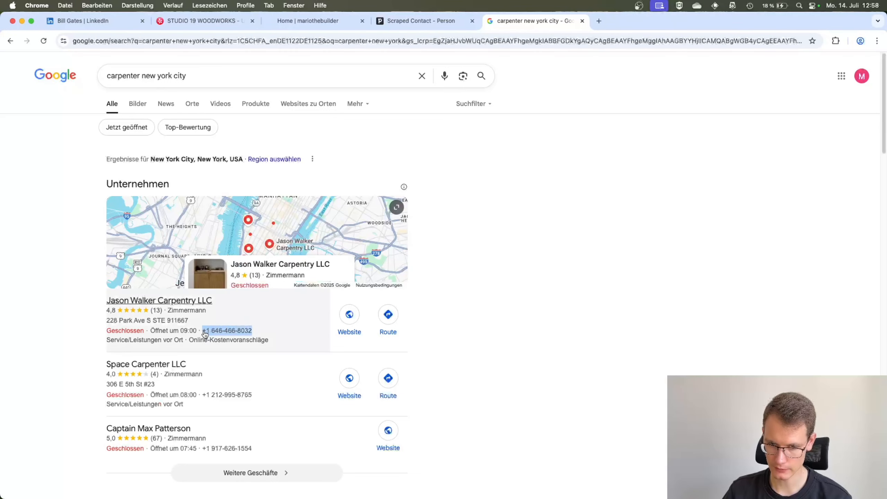
pyautogui.rightClick(223, 333)
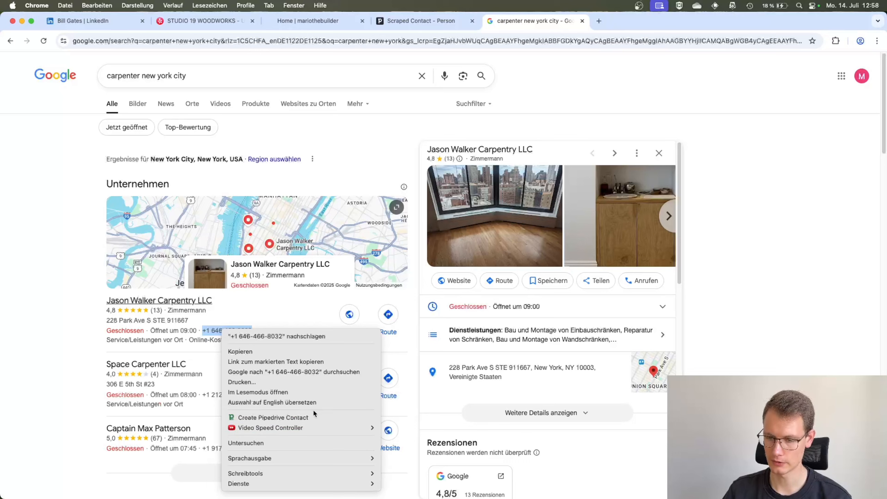
pyautogui.click(310, 417)
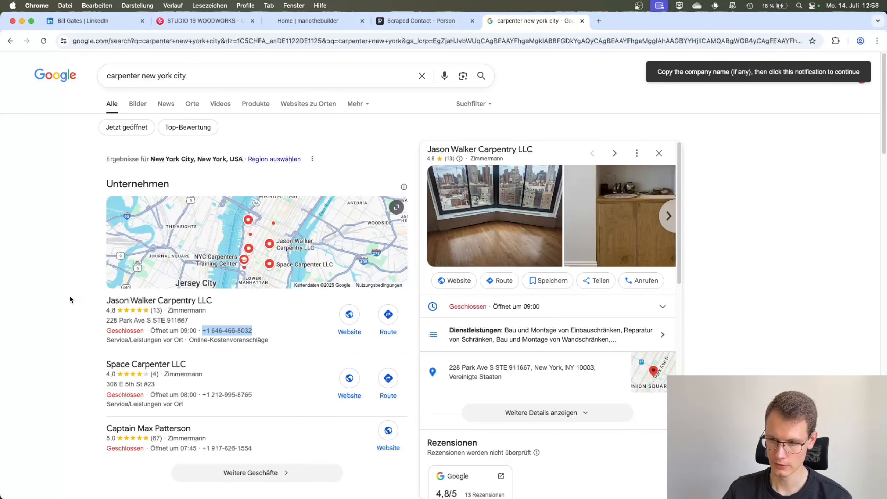
pyautogui.moveTo(87, 301); pyautogui.dragTo(224, 301)
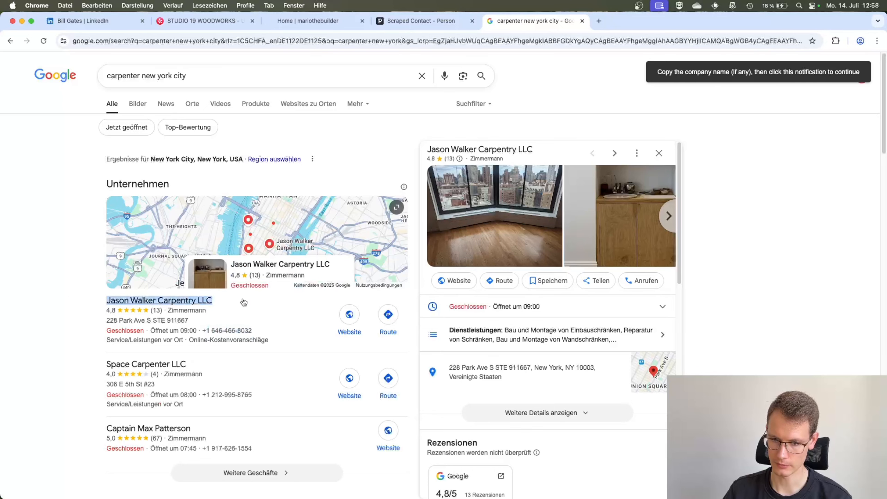
pyautogui.press('super+c')
pyautogui.click(715, 72)
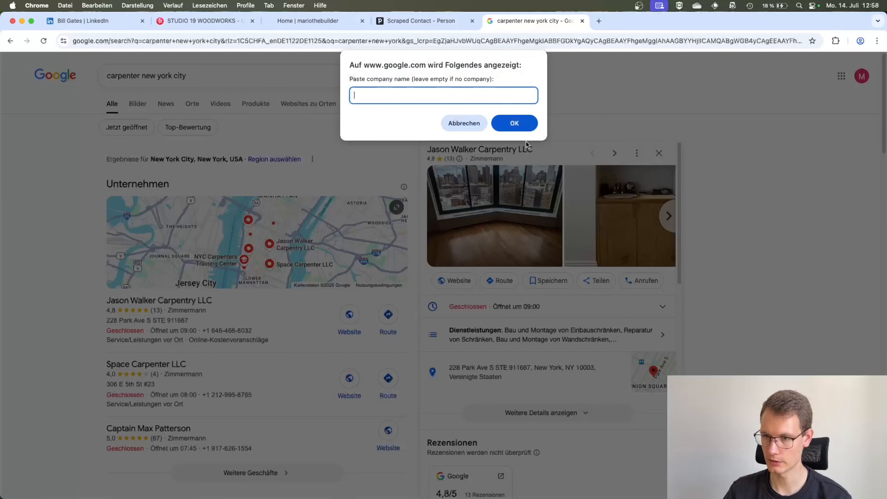
pyautogui.press('super+v')
pyautogui.click(513, 125)
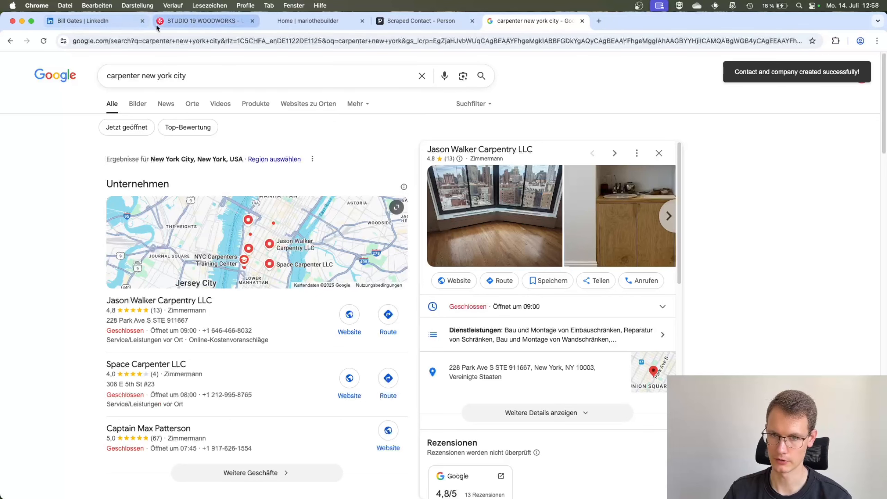
# Switch to Pipedrive and check the newest contact's organization and phone in the People list
pyautogui.click(429, 22)
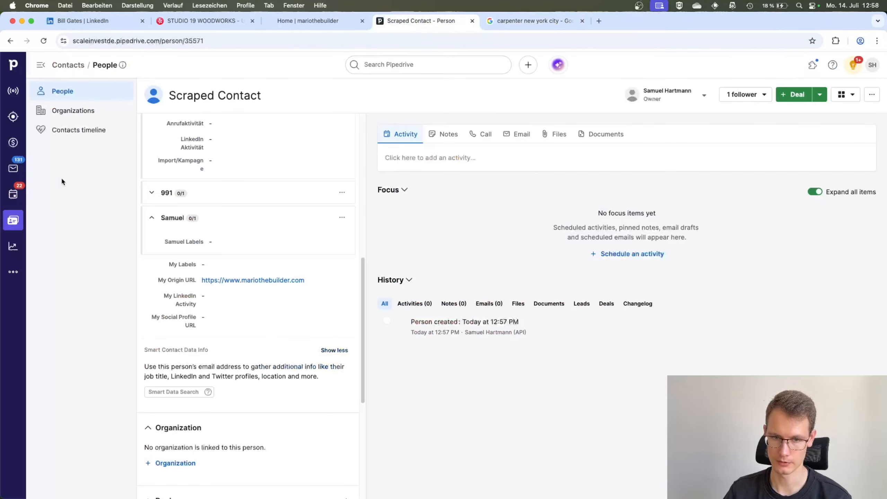
pyautogui.click(13, 220)
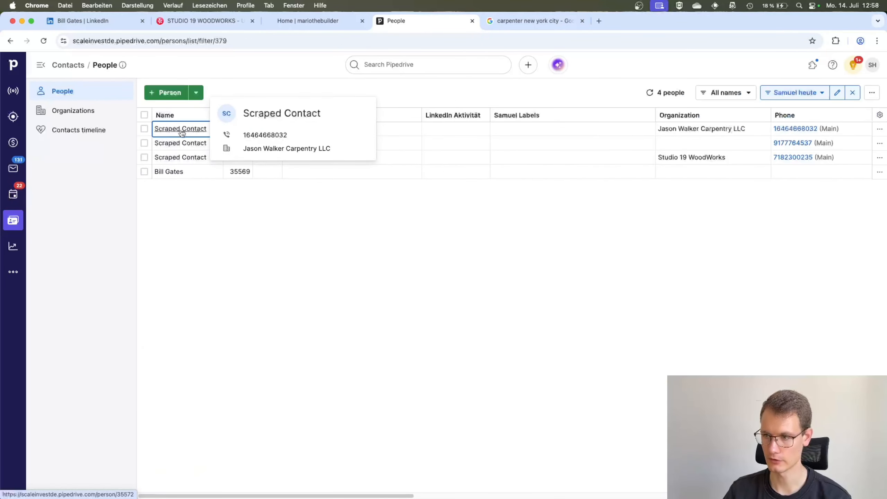
pyautogui.moveTo(703, 136)
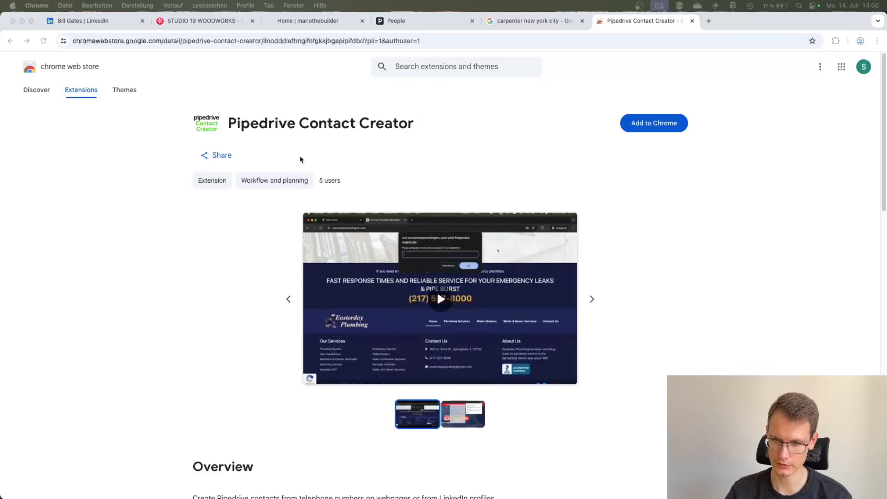
# From the extension's Chrome Web Store page, open the settings of the installed Pipedrive Contact Creator extension
pyautogui.moveTo(228, 125); pyautogui.dragTo(276, 125)
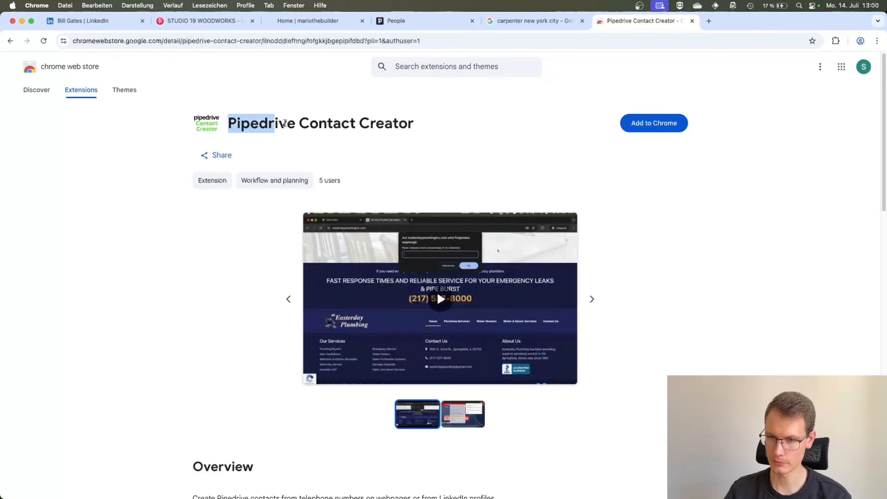
pyautogui.click(302, 121)
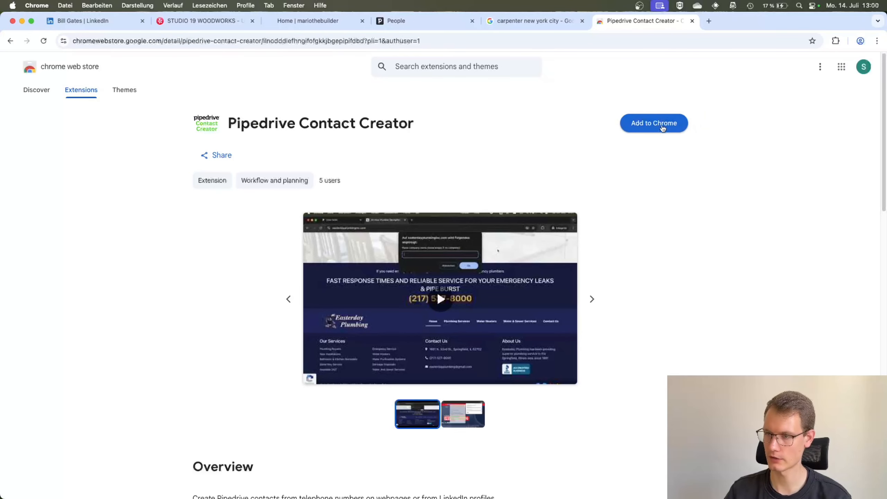
pyautogui.click(836, 40)
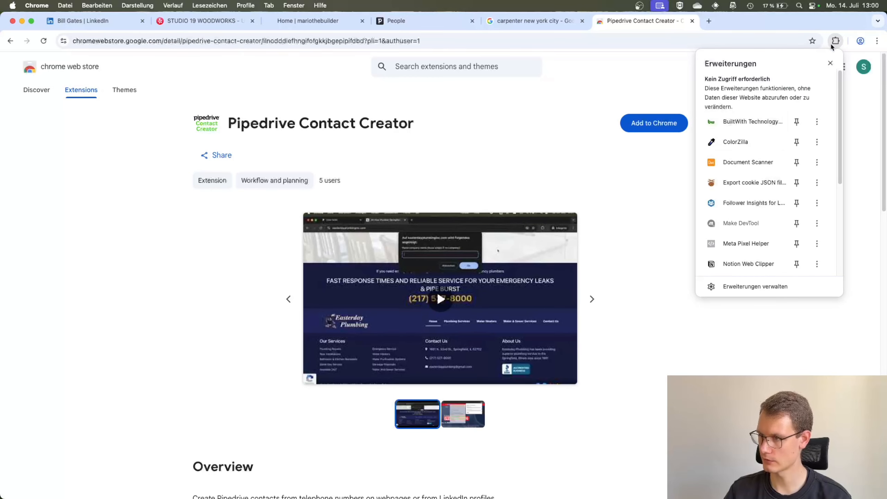
pyautogui.click(834, 43)
pyautogui.click(836, 42)
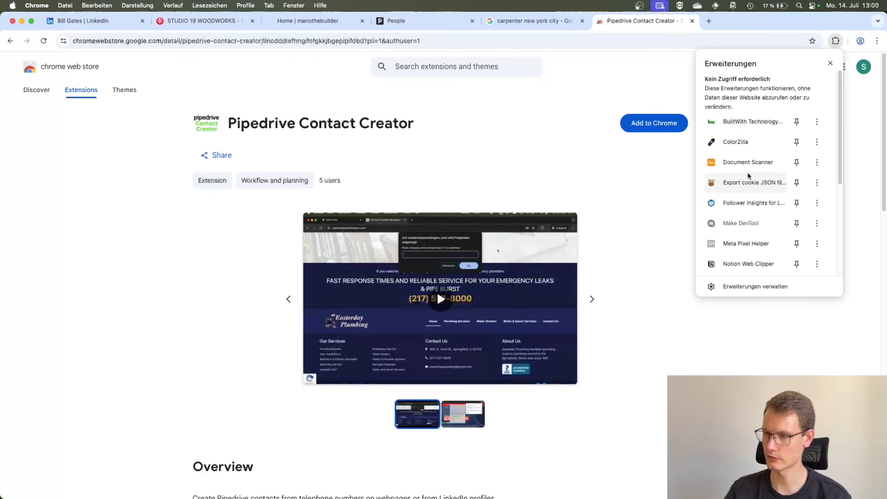
pyautogui.scroll(-3, 767, 225)
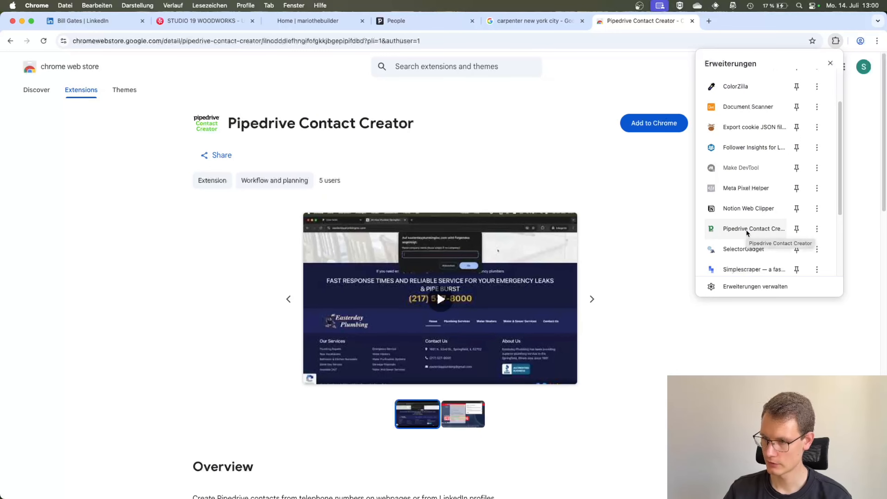
pyautogui.click(746, 229)
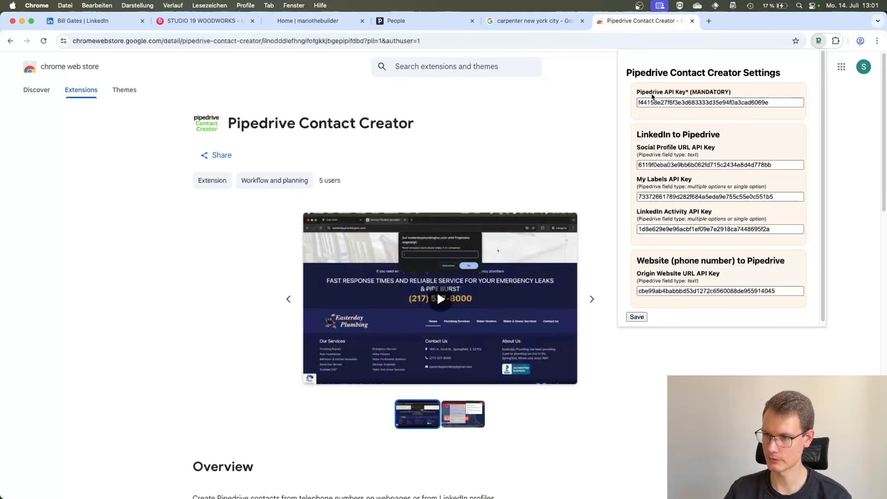
pyautogui.click(638, 101)
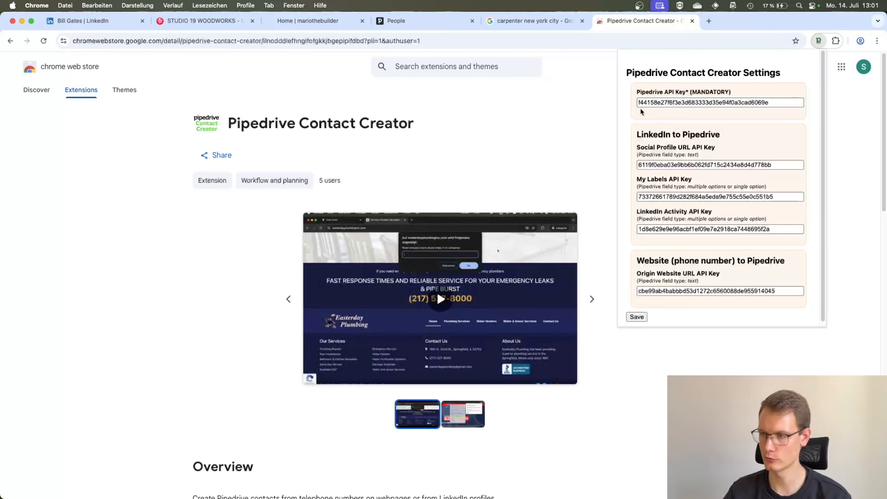
# Clear the Social Profile URL, My Labels, LinkedIn Activity and Origin Website URL API keys in the extension settings
pyautogui.doubleClick(670, 164)
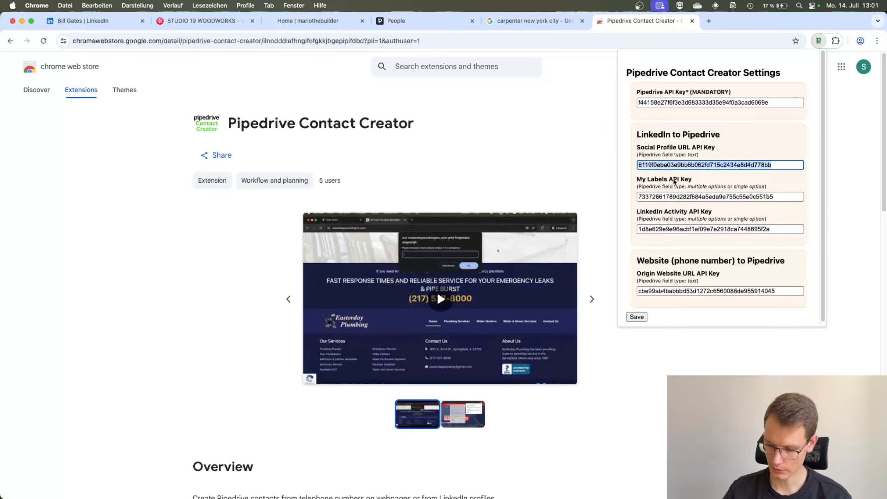
pyautogui.press('BackSpace')
pyautogui.doubleClick(672, 196)
pyautogui.press('BackSpace')
pyautogui.click(663, 229)
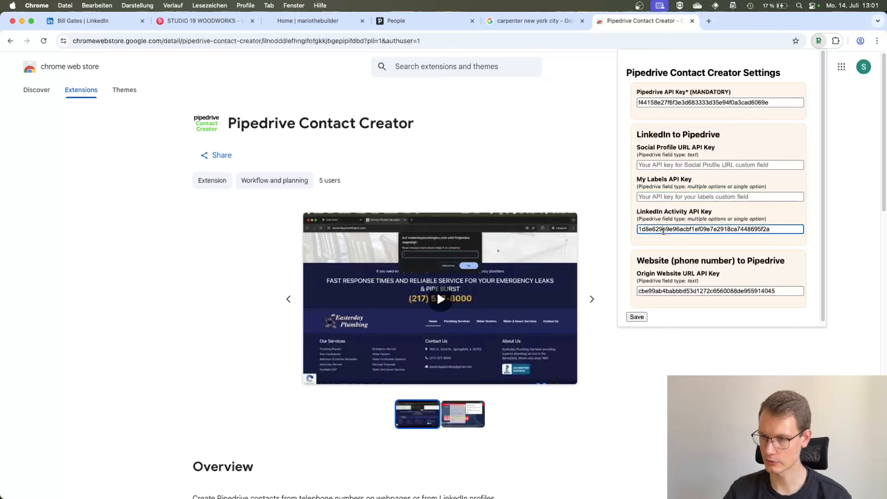
pyautogui.doubleClick(663, 230)
pyautogui.press('BackSpace')
pyautogui.doubleClick(663, 291)
pyautogui.press('BackSpace')
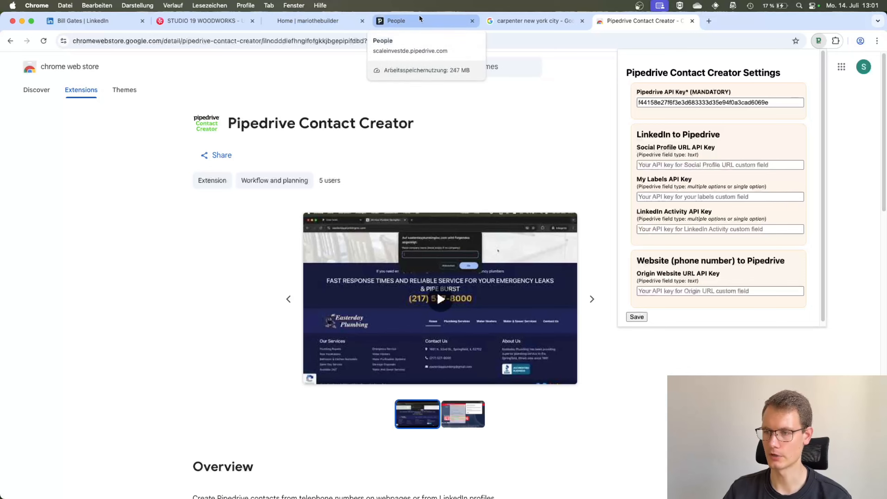
# Switch to Pipedrive and copy the personal API token from the API section of the personal preferences
pyautogui.click(439, 20)
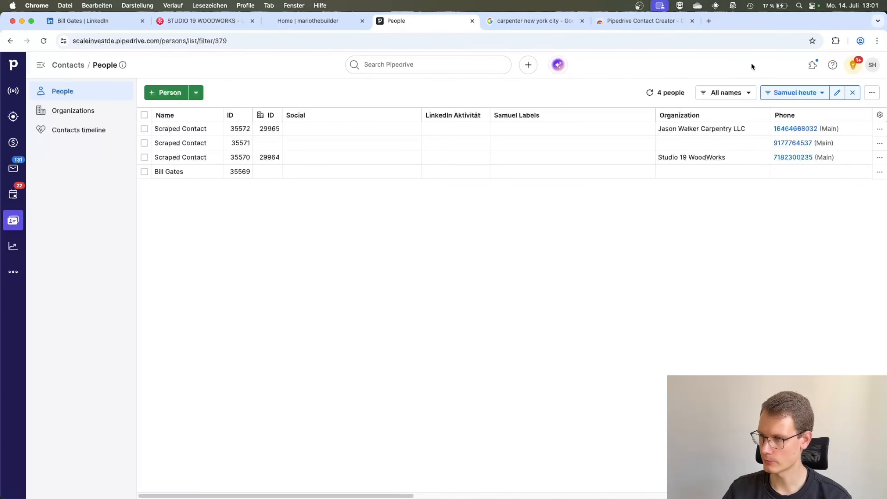
pyautogui.click(873, 69)
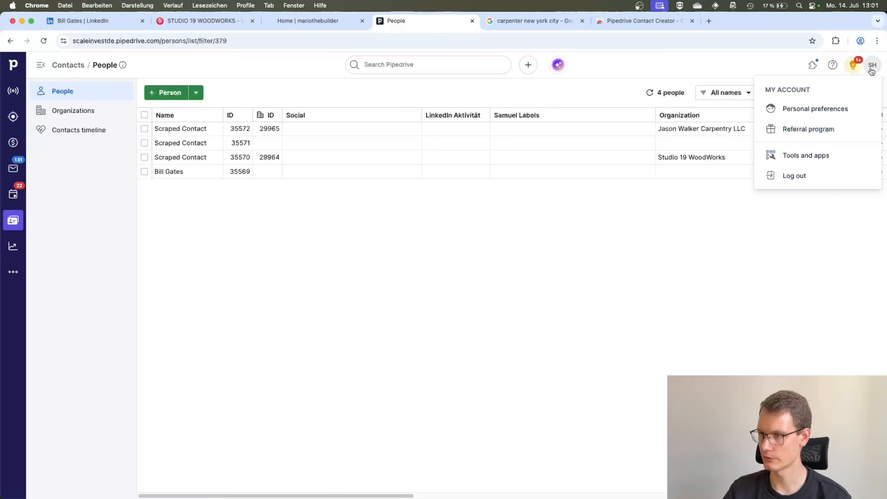
pyautogui.click(801, 115)
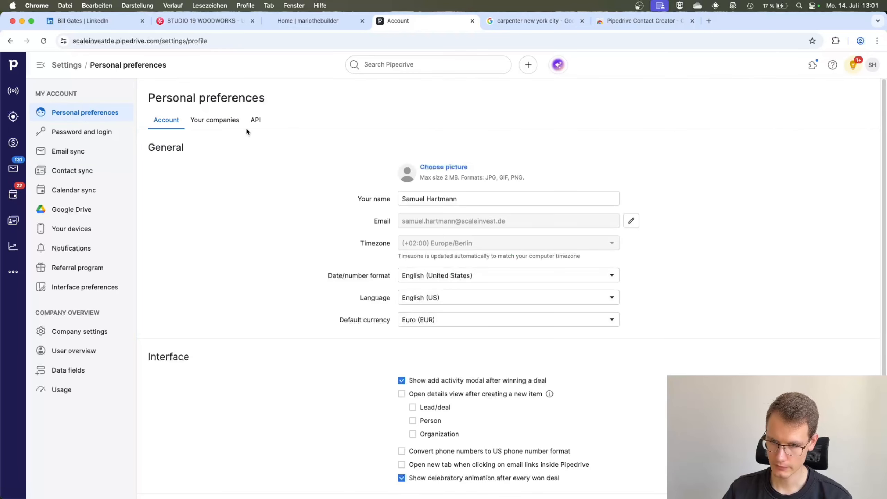
pyautogui.click(254, 121)
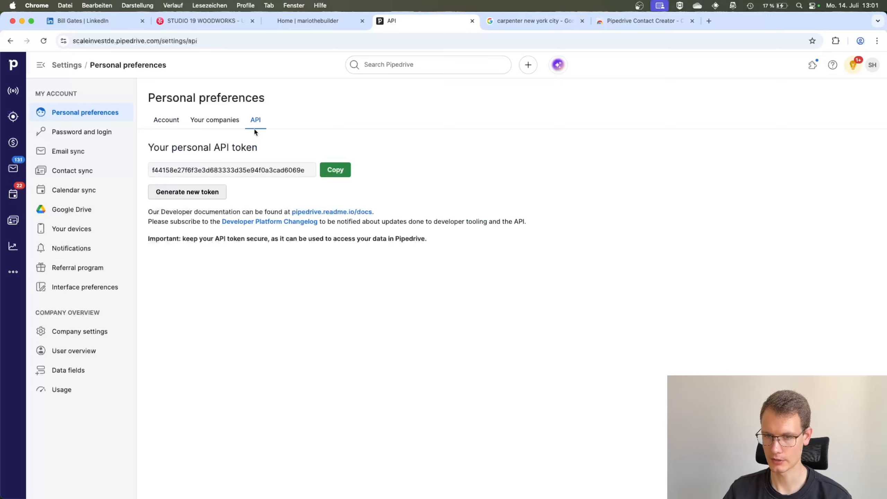
pyautogui.moveTo(166, 171); pyautogui.dragTo(322, 170)
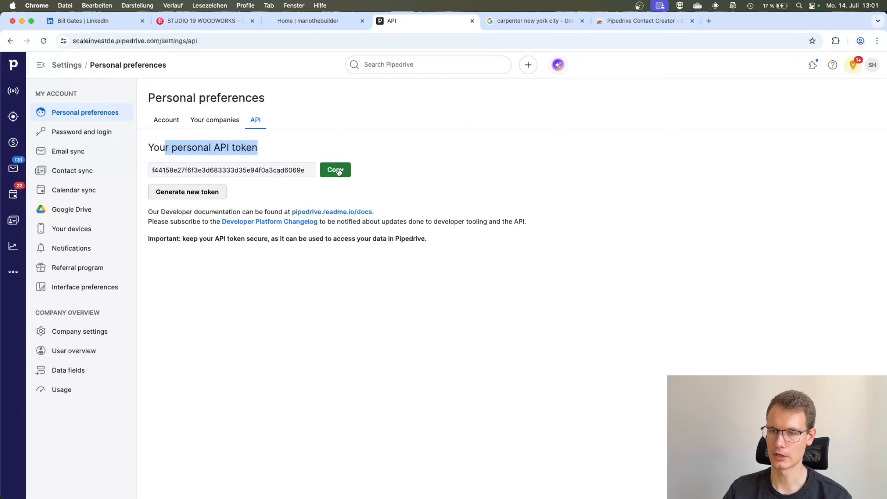
pyautogui.click(335, 170)
# Paste the copied token into the mandatory Pipedrive API Key field of the Pipedrive Contact Creator settings and save
pyautogui.click(836, 40)
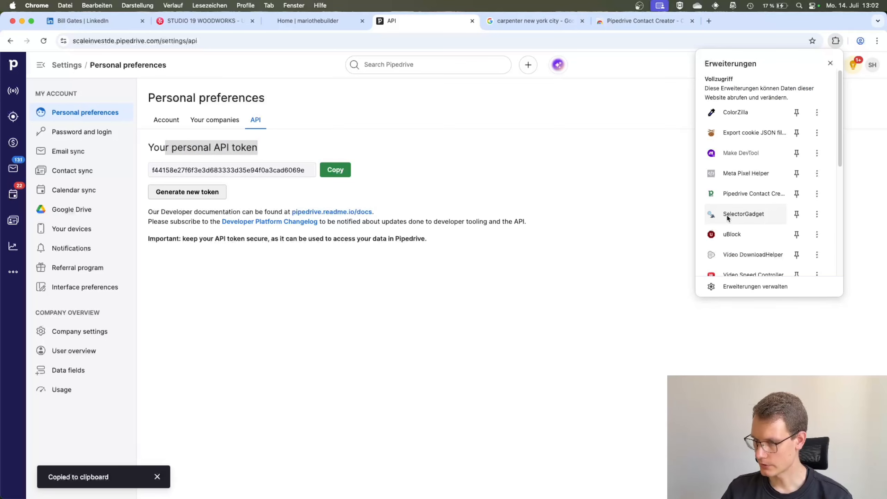
pyautogui.click(736, 191)
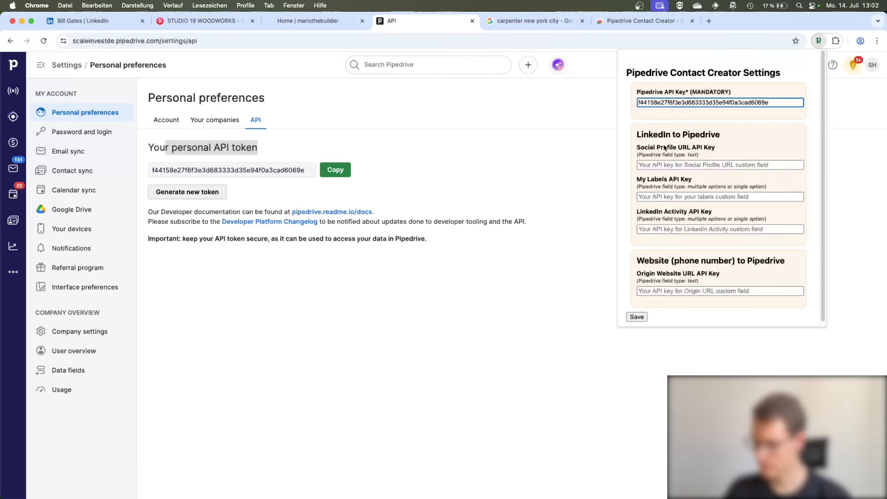
pyautogui.press('super+a')
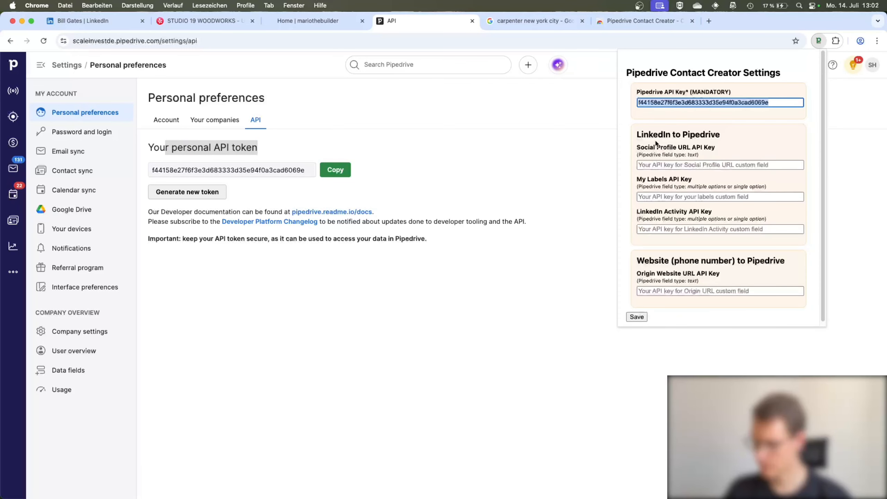
pyautogui.press('super+v')
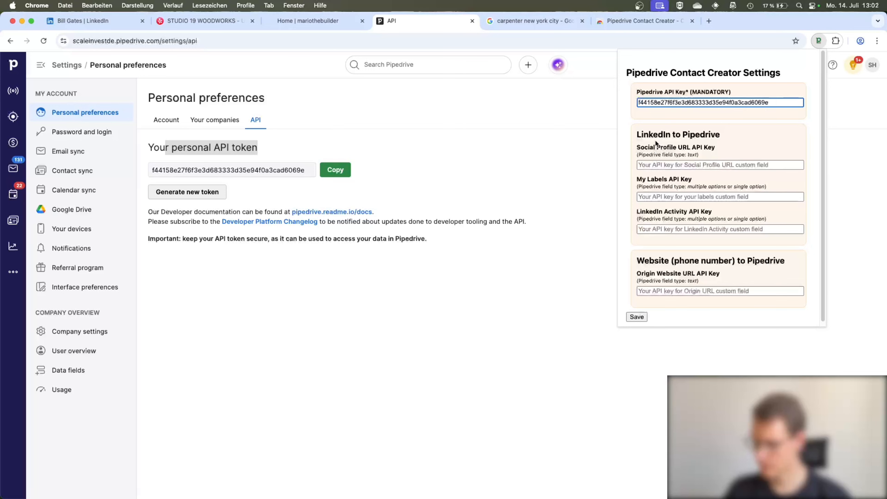
pyautogui.click(640, 319)
# Close and reopen the Pipedrive Contact Creator settings to check the stored API key and the remaining fields
pyautogui.click(473, 205)
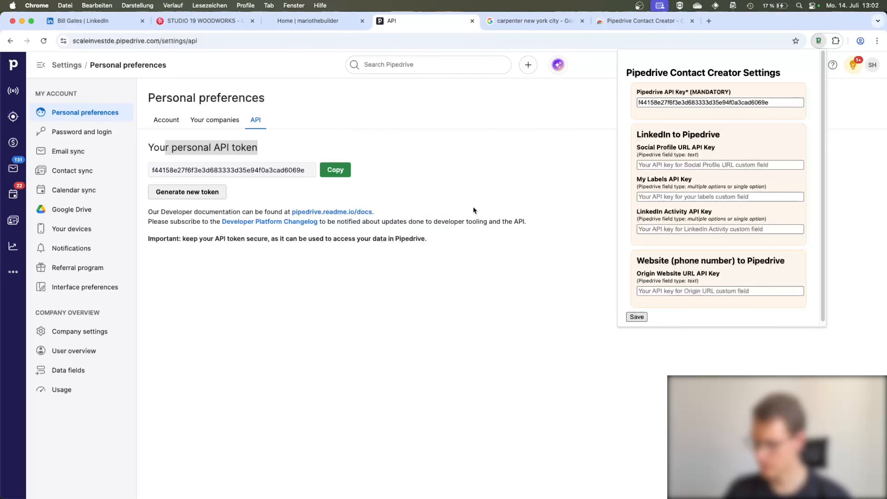
pyautogui.click(577, 173)
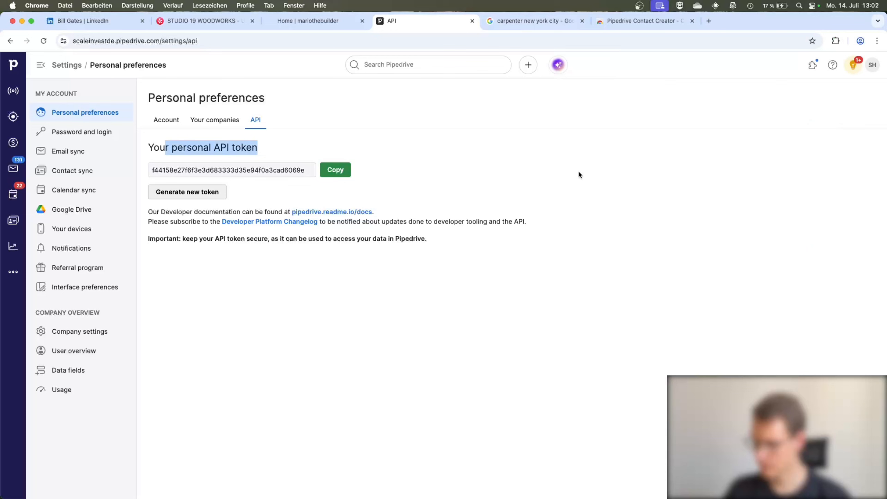
pyautogui.click(836, 41)
pyautogui.click(737, 195)
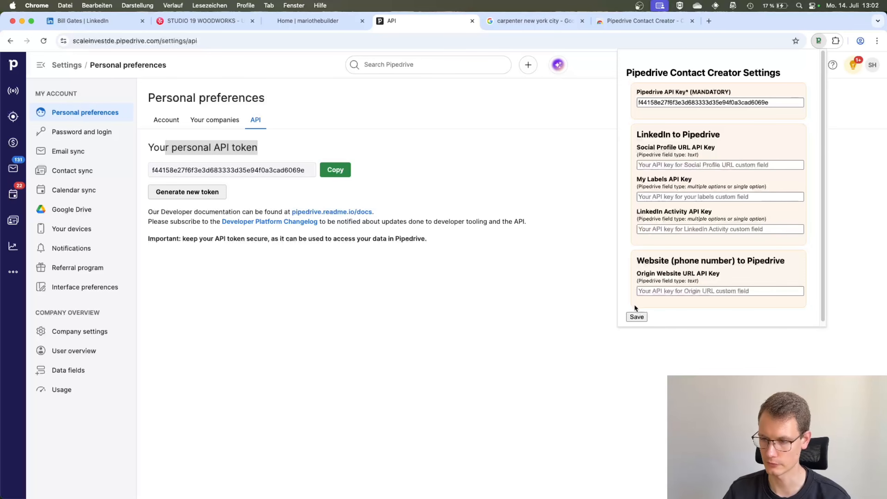
# Save the extension settings, reload the Bill Gates LinkedIn profile and try to create a Pipedrive contact from it
pyautogui.click(636, 317)
pyautogui.click(84, 23)
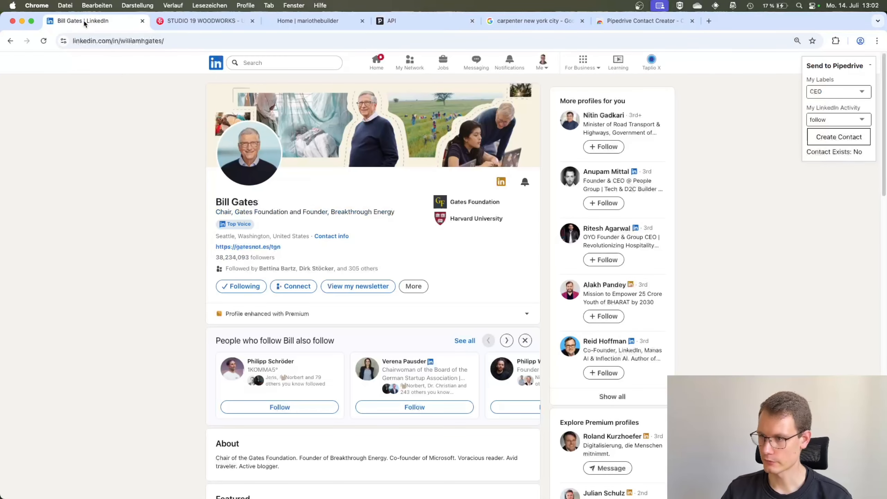
pyautogui.click(43, 41)
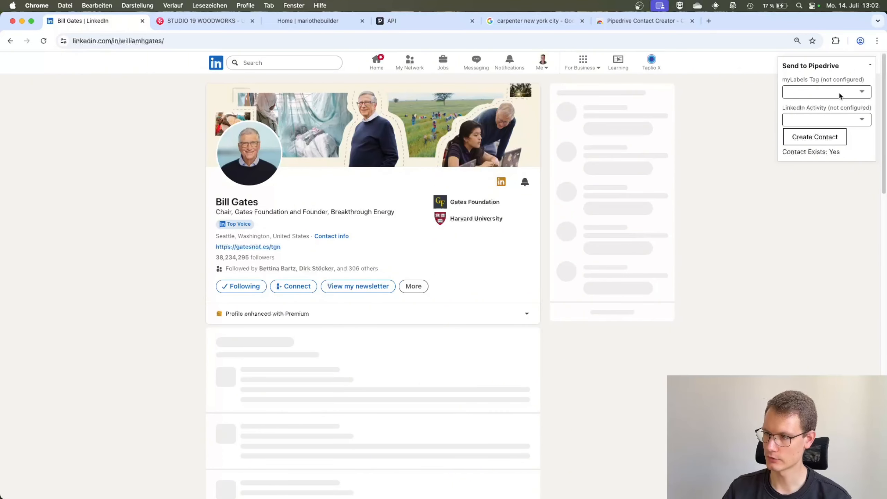
pyautogui.click(841, 95)
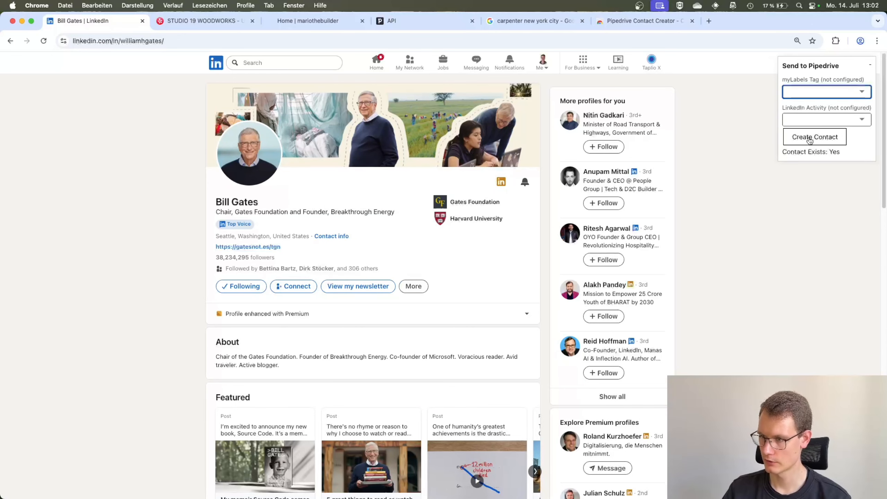
pyautogui.click(793, 139)
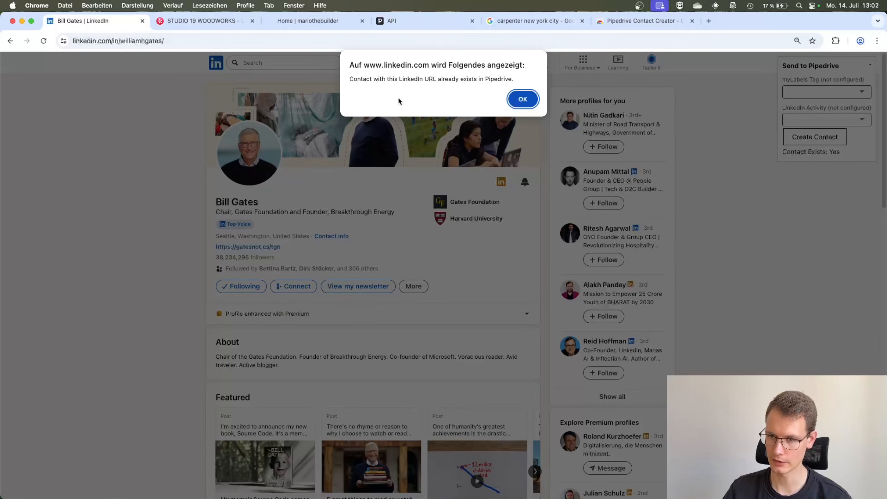
# Switch to Pipedrive and delete the existing Bill Gates person from the People list
pyautogui.click(392, 21)
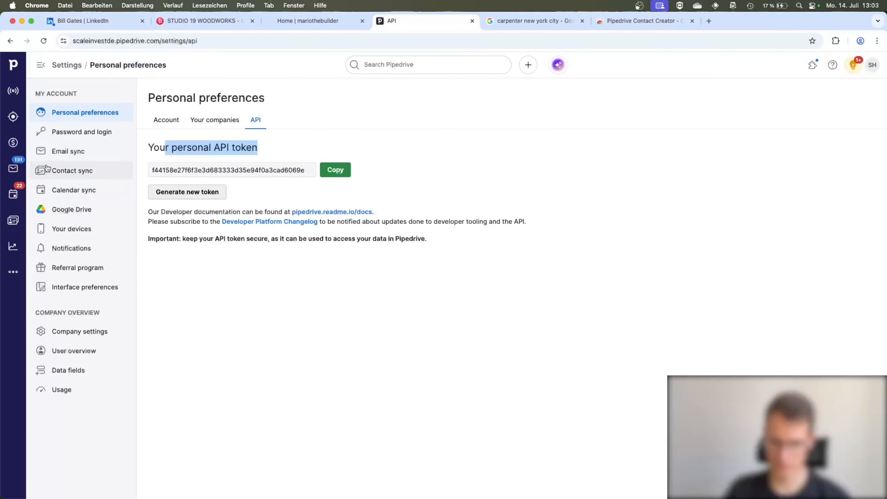
pyautogui.click(13, 219)
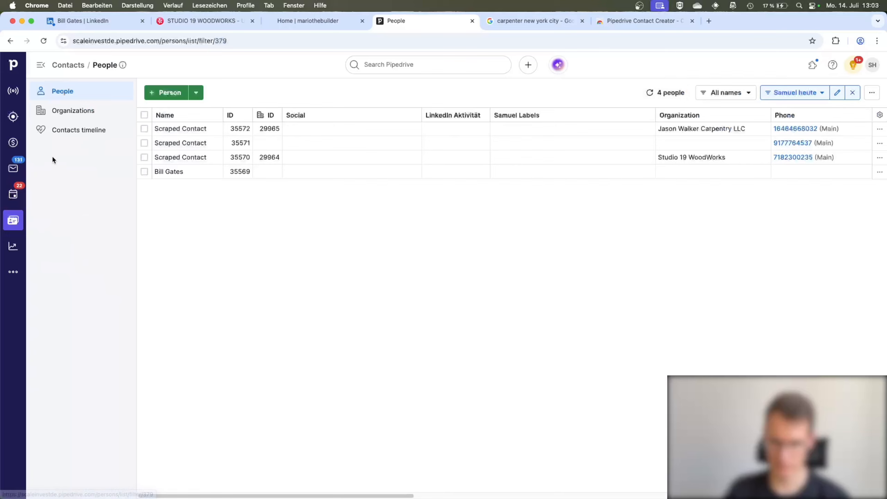
pyautogui.click(144, 171)
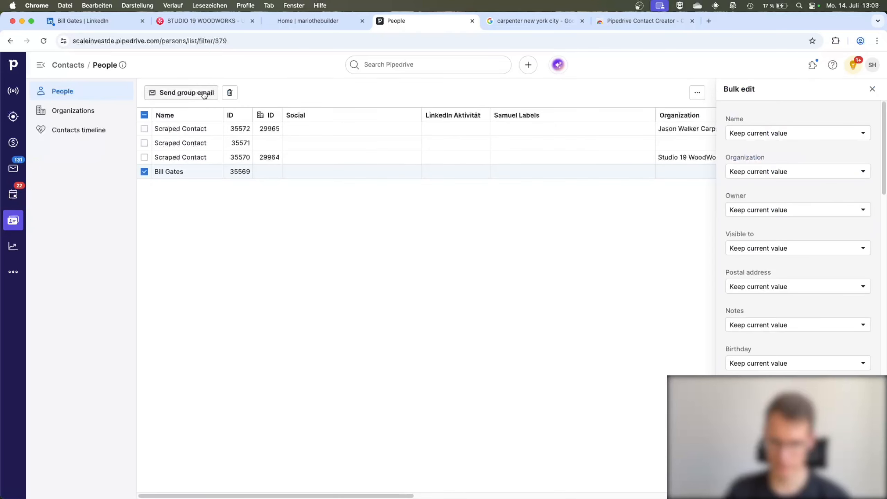
pyautogui.click(230, 94)
pyautogui.click(524, 300)
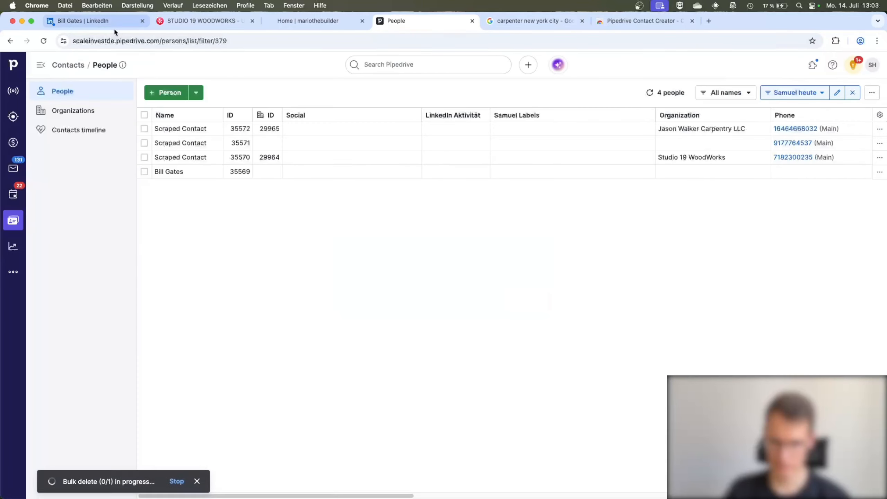
# Return to the Bill Gates LinkedIn profile, dismiss the alert, reload the page and create the contact without labels or LinkedIn activity
pyautogui.click(105, 22)
pyautogui.click(523, 98)
pyautogui.press('super+r')
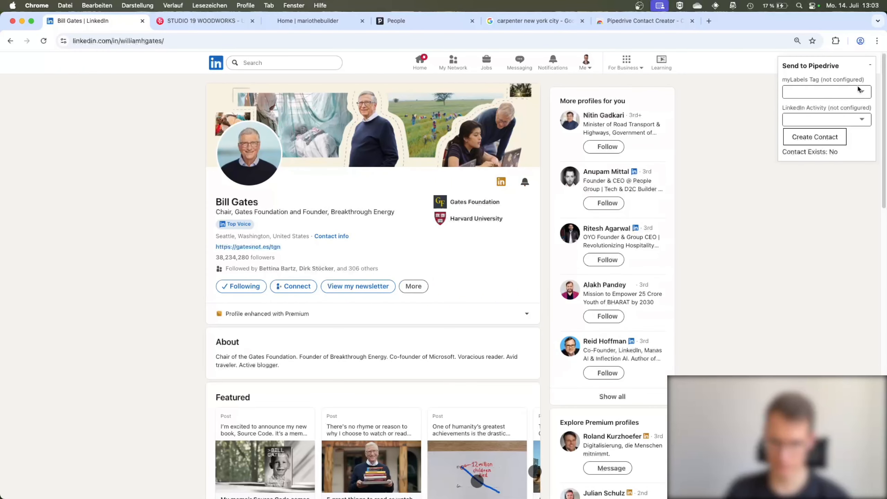
pyautogui.click(835, 94)
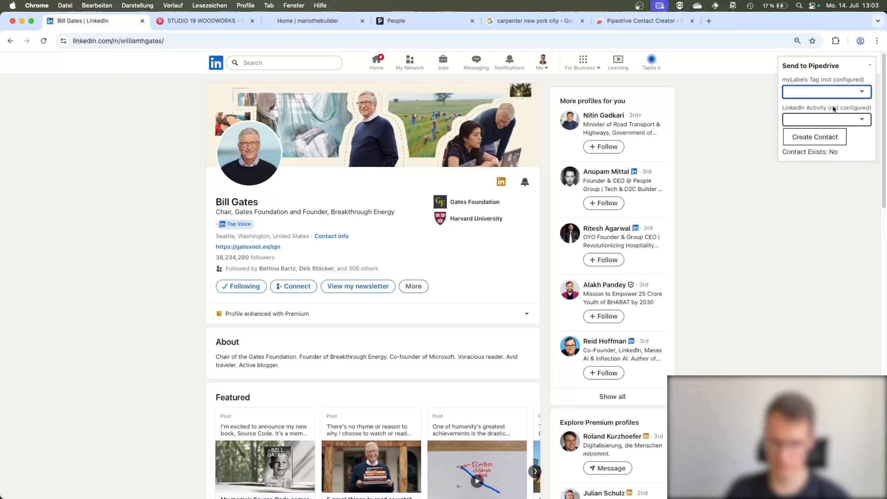
pyautogui.click(857, 118)
pyautogui.click(855, 136)
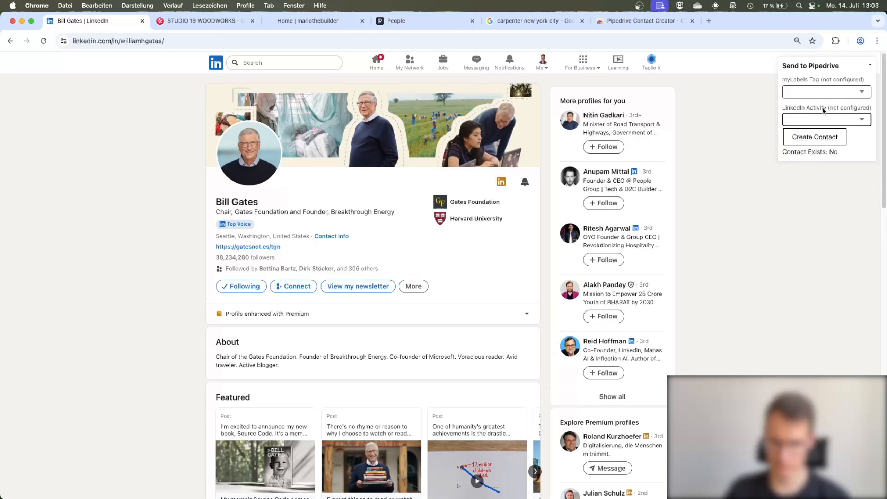
pyautogui.click(809, 143)
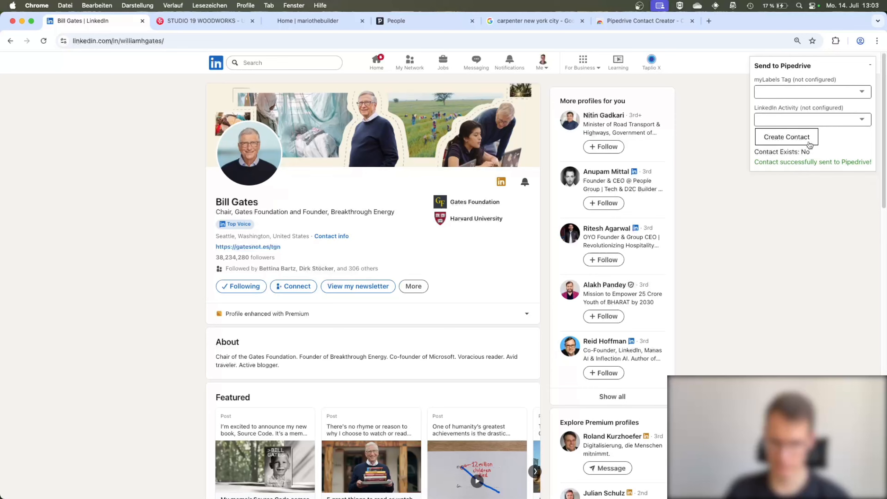
# Open the newly created Bill Gates contact in Pipedrive and check its custom fields
pyautogui.click(412, 20)
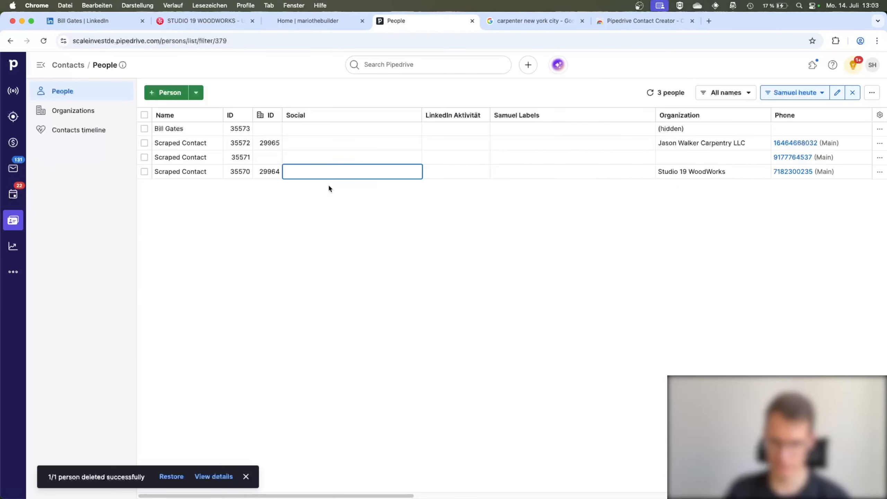
pyautogui.click(170, 128)
pyautogui.scroll(5, 222, 237)
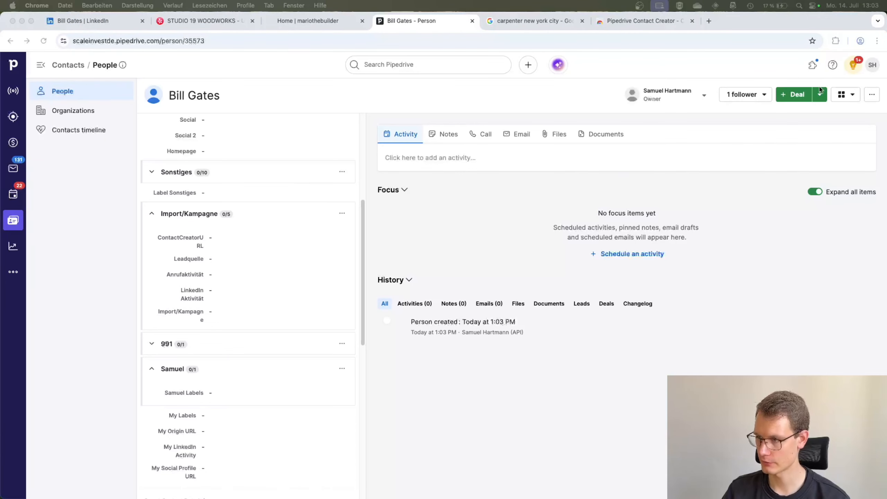
# Go through the personal preferences to the company's data fields and display the custom fields for Person
pyautogui.click(873, 65)
pyautogui.click(873, 65)
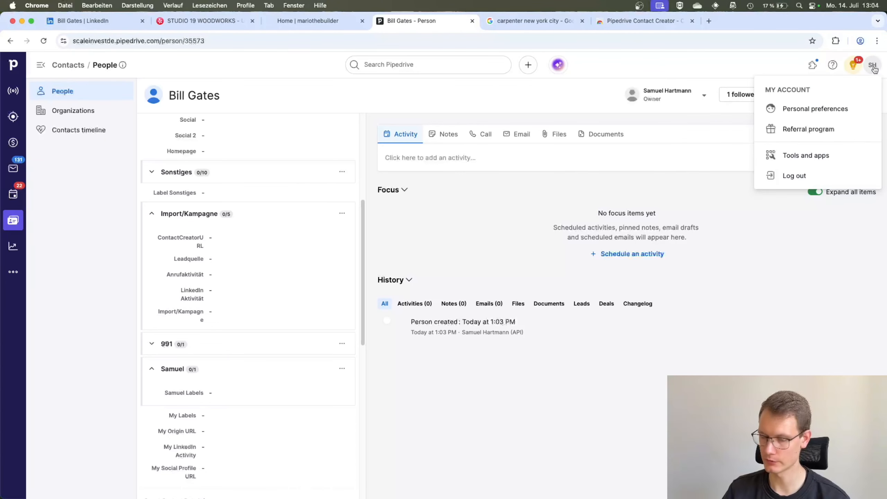
pyautogui.click(803, 109)
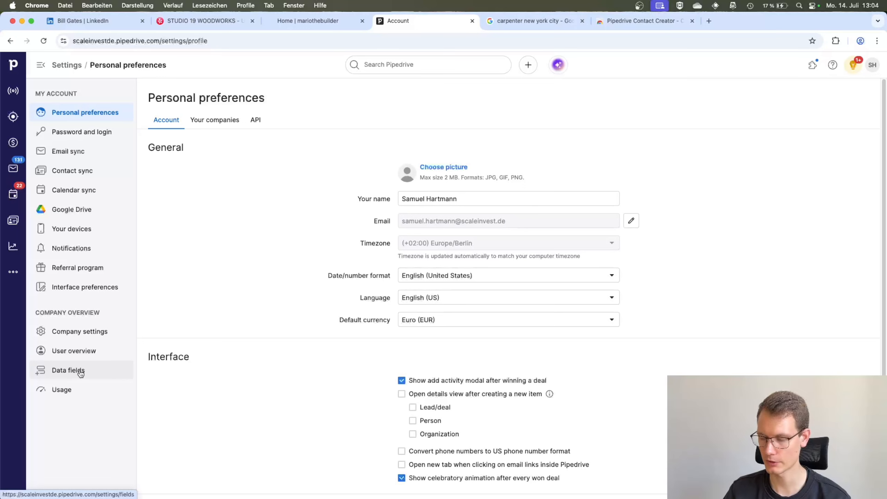
pyautogui.click(874, 71)
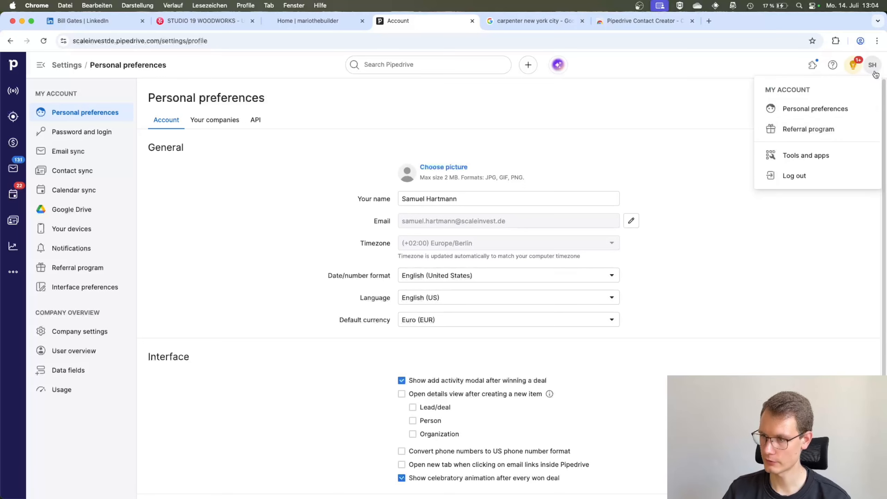
pyautogui.click(787, 111)
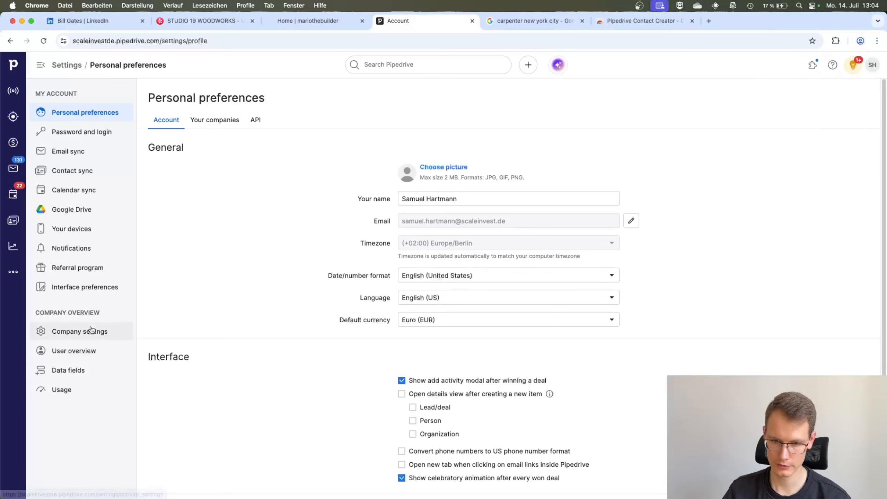
pyautogui.click(61, 375)
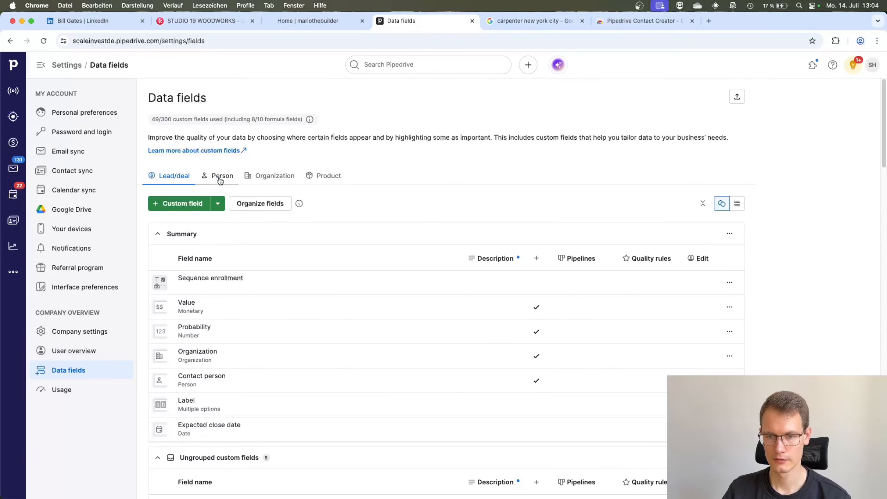
pyautogui.click(225, 179)
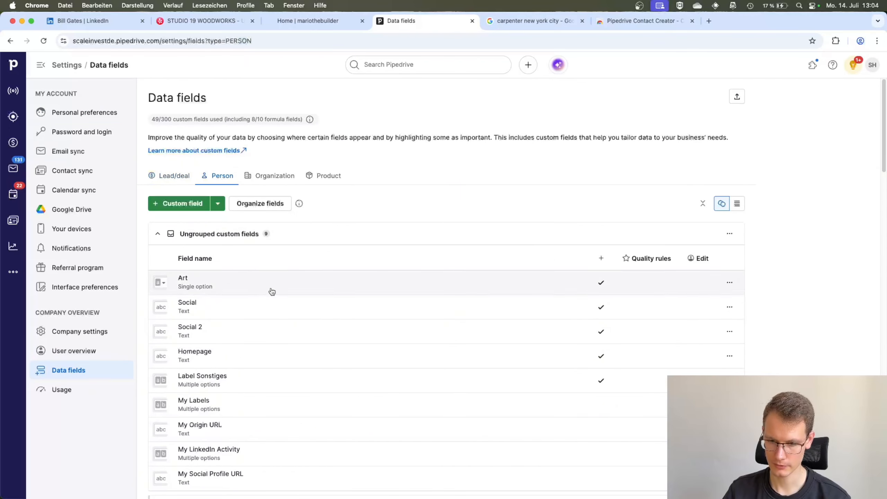
pyautogui.scroll(-3, 297, 303)
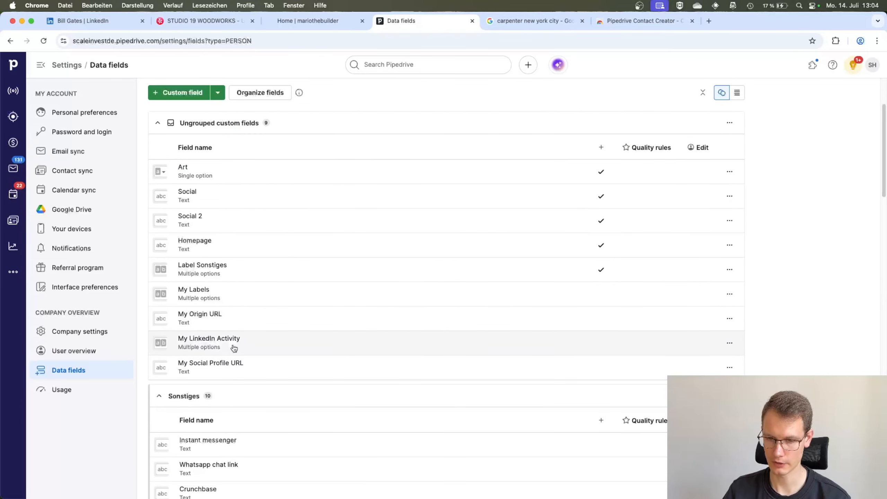
pyautogui.scroll(3, 167, 147)
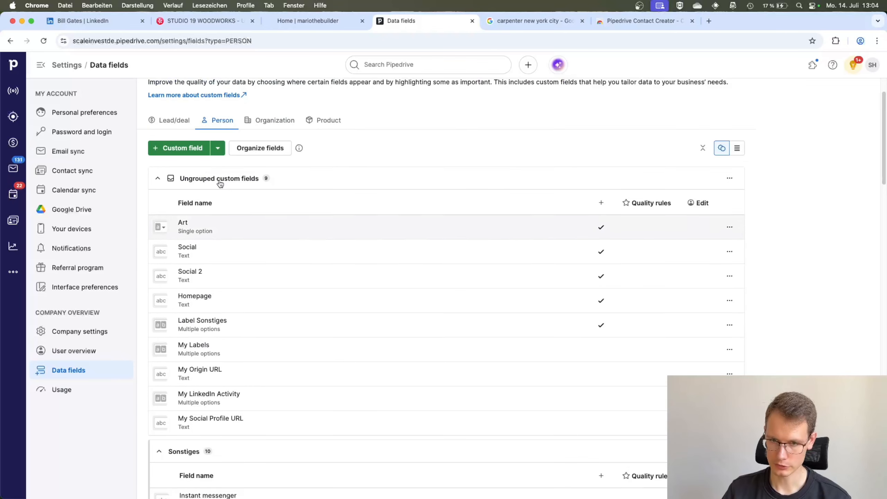
# Start a new custom person field, consult the Social Profile URL entry in the extension settings and name the field LinkedIn Profile URL
pyautogui.click(190, 149)
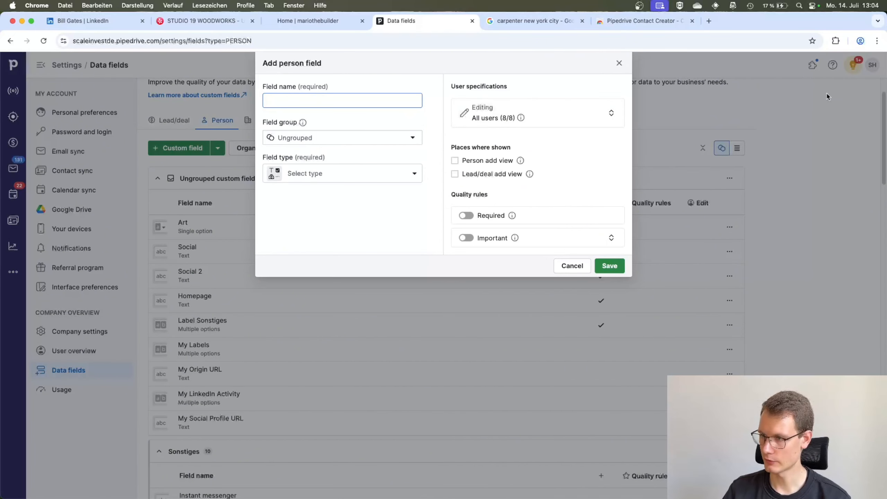
pyautogui.click(835, 41)
pyautogui.scroll(-1, 751, 209)
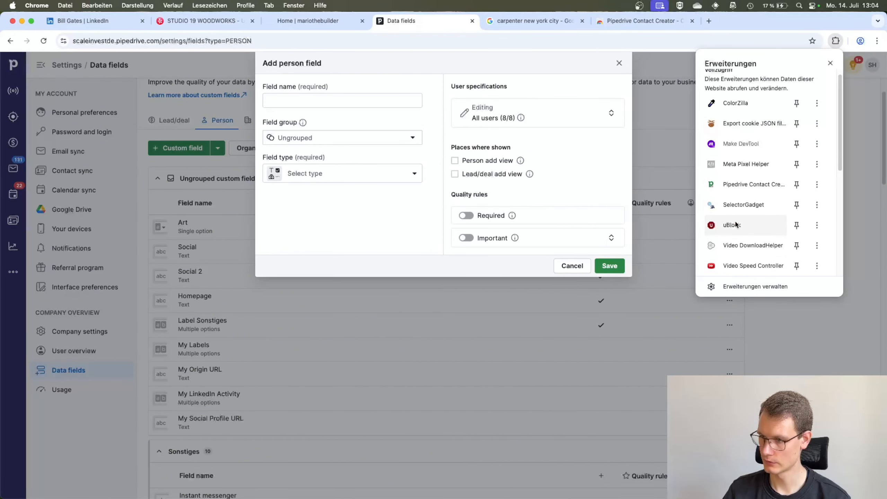
pyautogui.press('Escape')
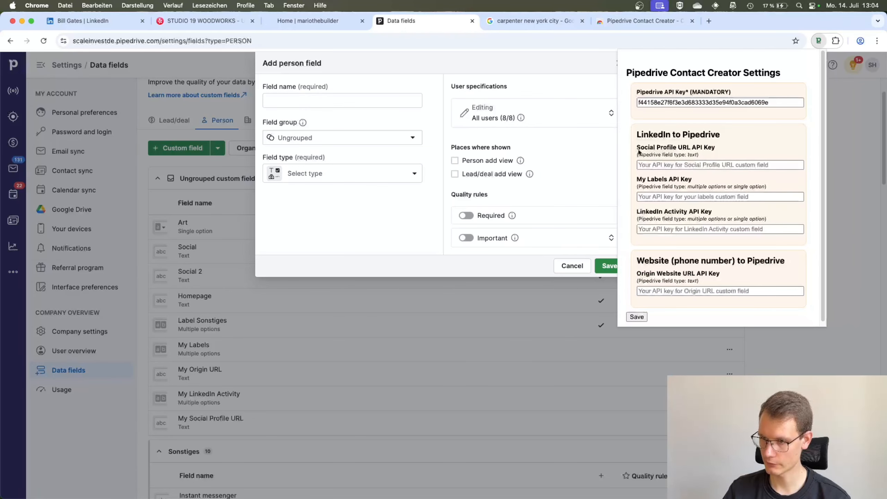
pyautogui.moveTo(637, 149); pyautogui.dragTo(693, 150)
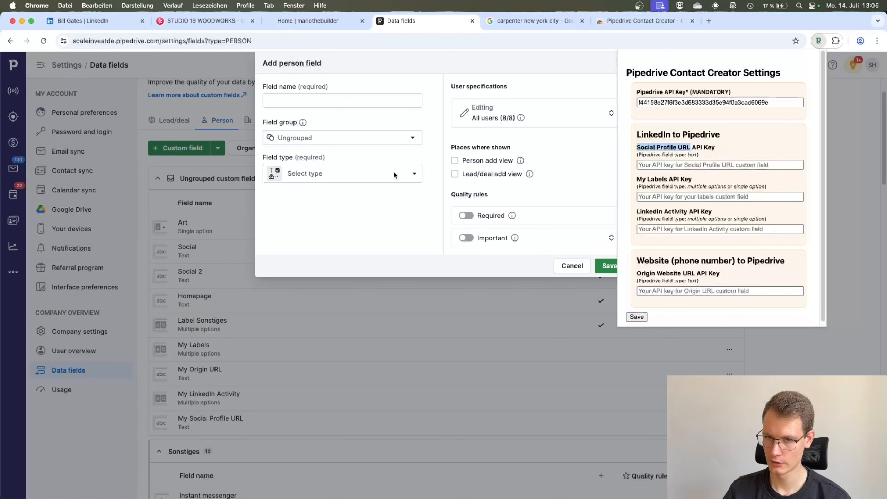
pyautogui.click(300, 100)
pyautogui.write('Linke')
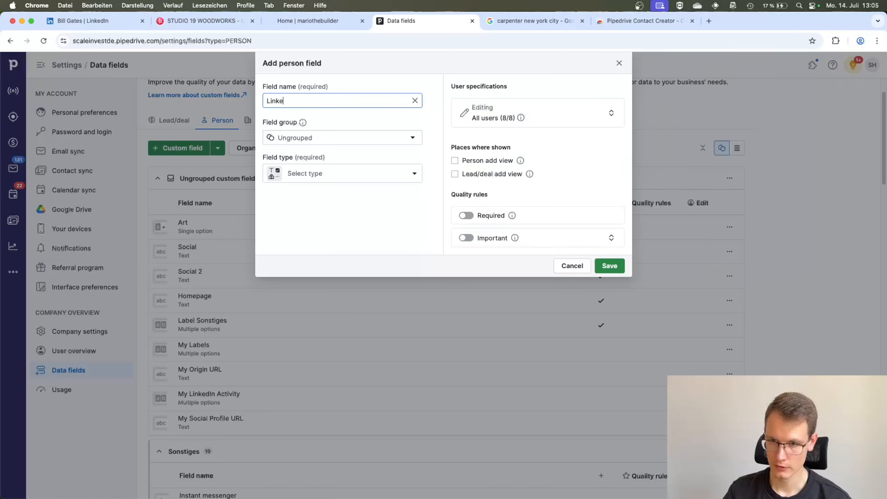
pyautogui.write('dIn Profilew')
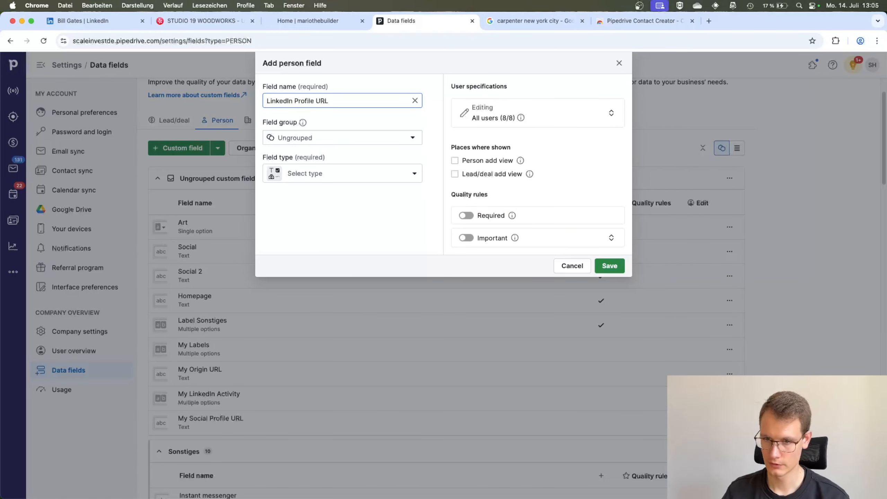
# Check the required field type in the extension settings, set the LinkedIn Profile URL field's type to Text and save it
pyautogui.click(836, 41)
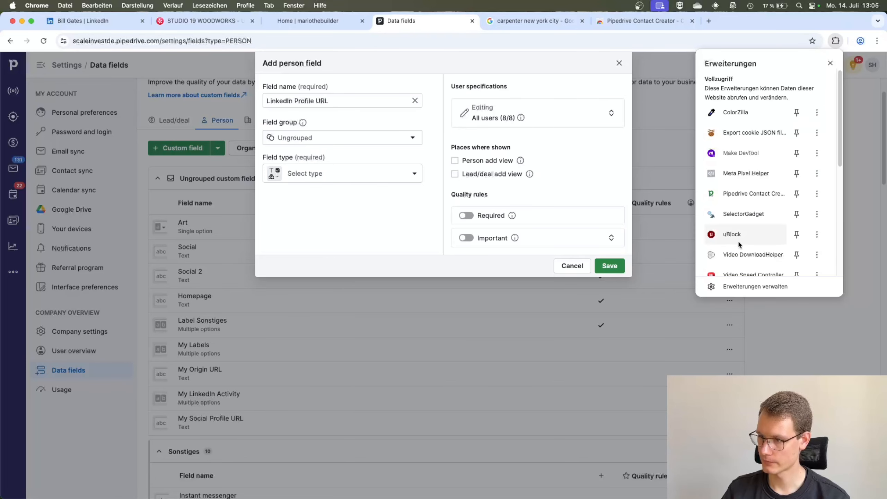
pyautogui.click(735, 194)
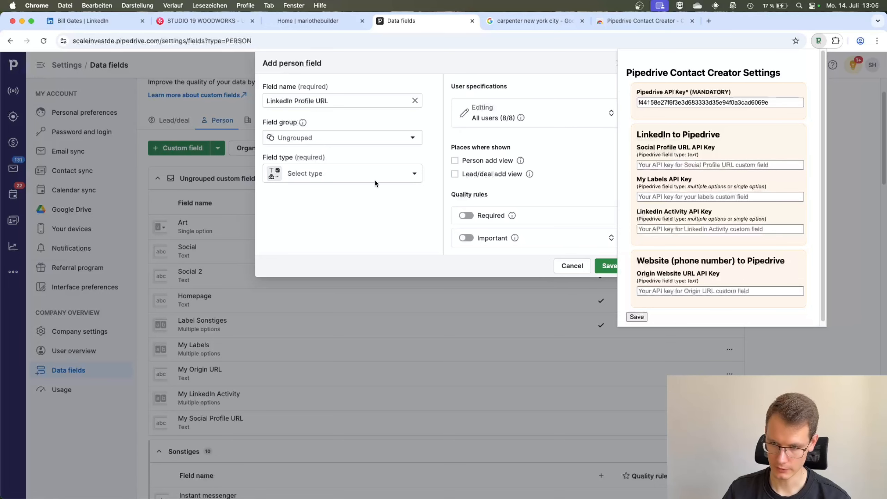
pyautogui.click(363, 180)
pyautogui.click(346, 180)
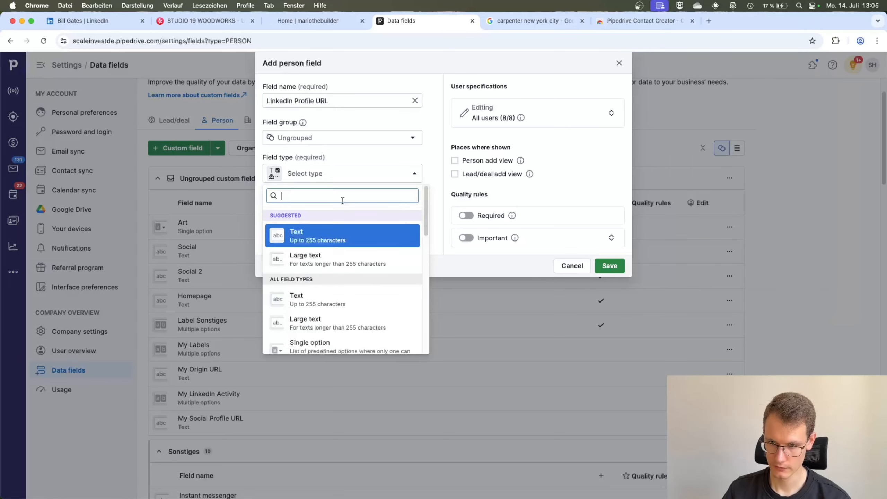
pyautogui.click(313, 232)
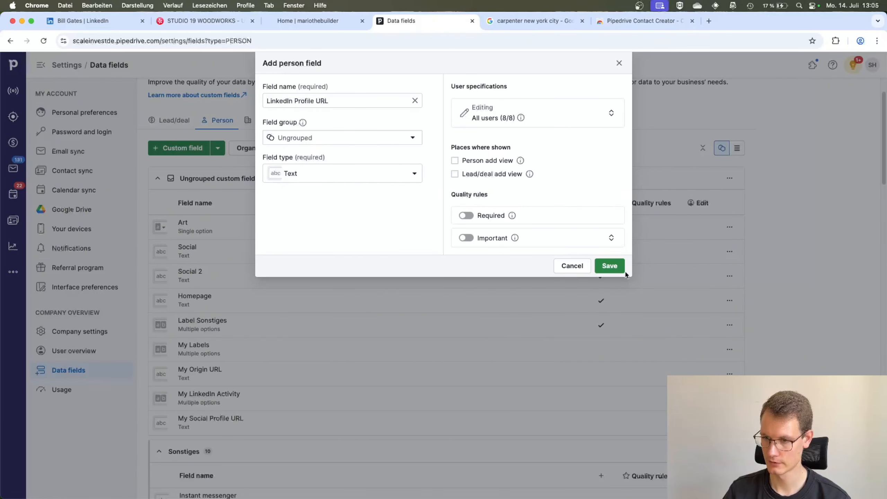
pyautogui.click(610, 266)
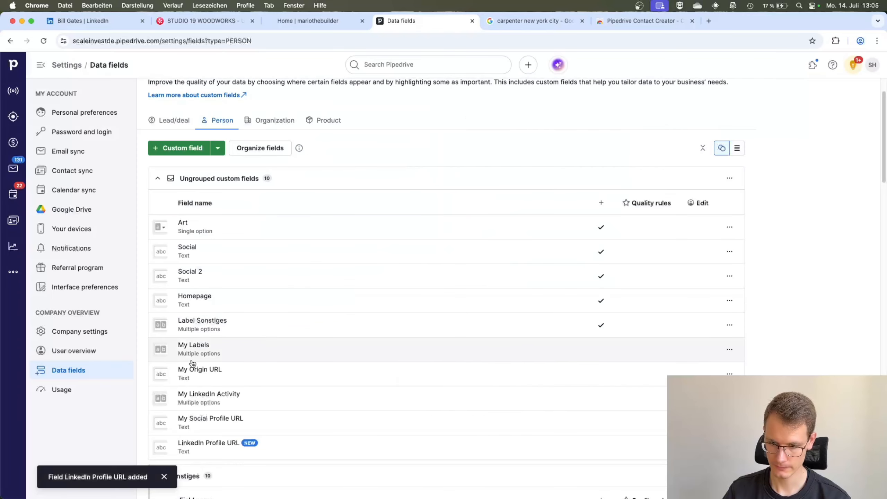
# Copy the LinkedIn Profile URL field's API key, paste it as the Social Profile URL API key in the extension settings and save
pyautogui.scroll(-2, 376, 398)
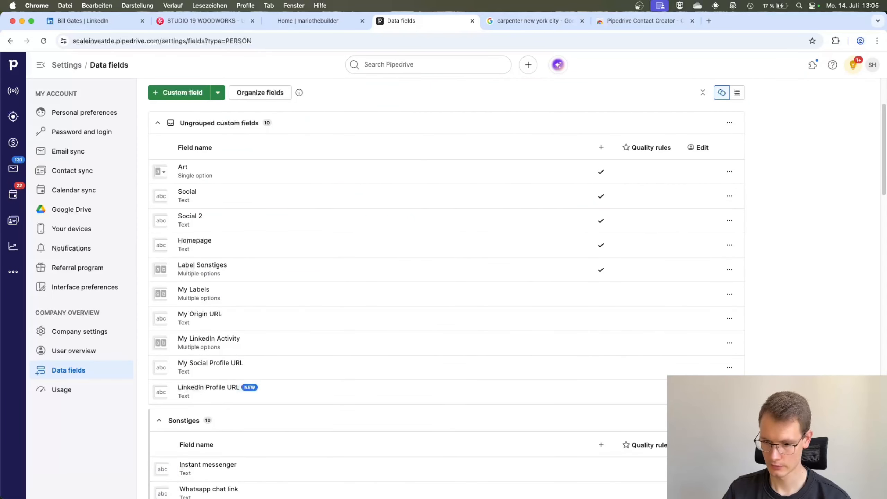
pyautogui.click(835, 41)
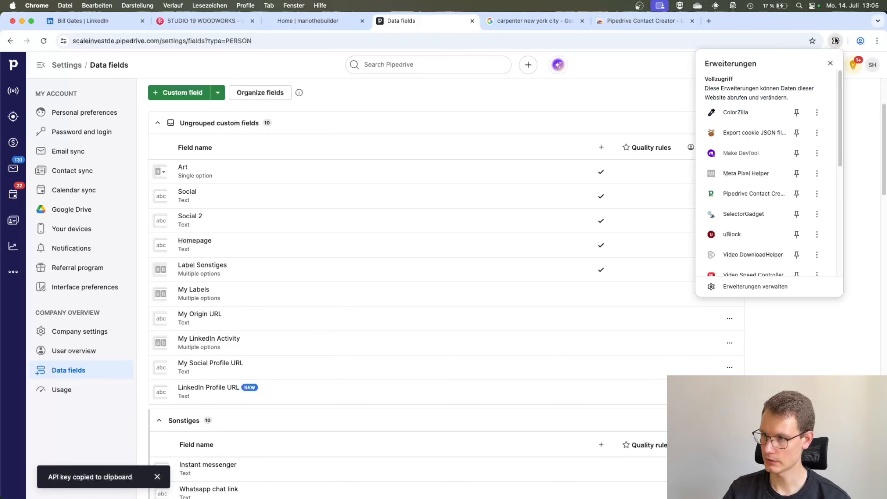
pyautogui.click(739, 195)
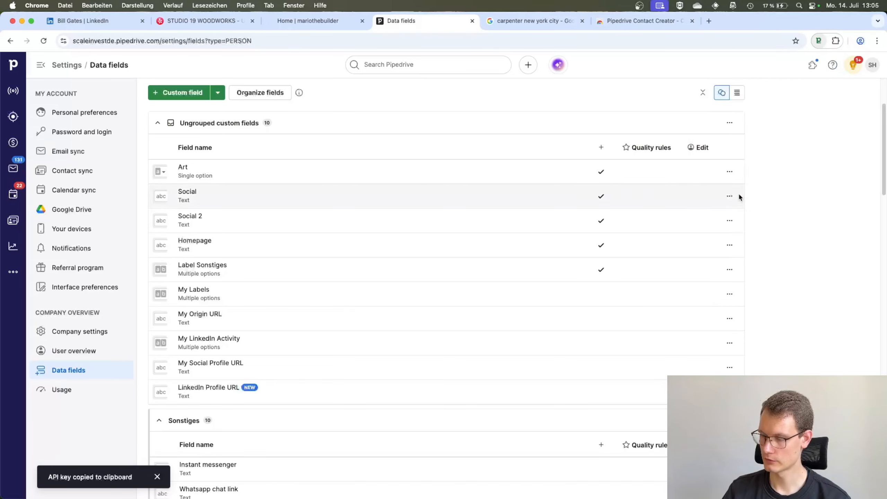
pyautogui.click(671, 165)
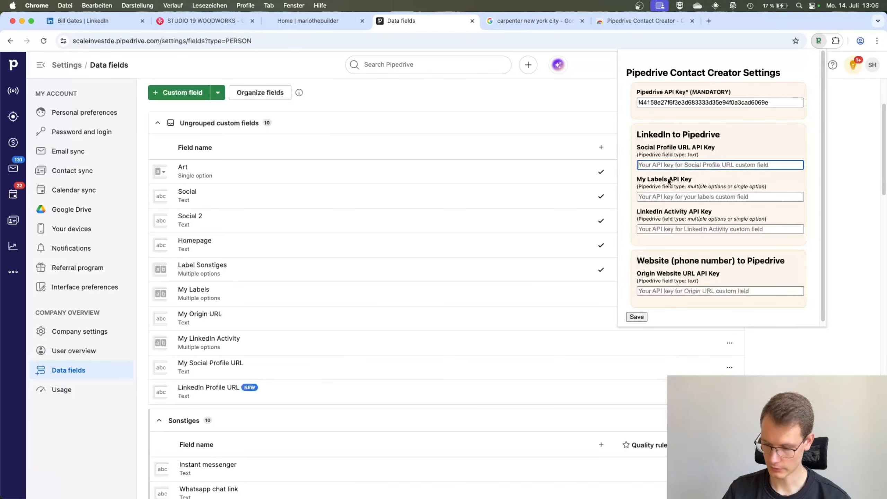
pyautogui.press('super+v')
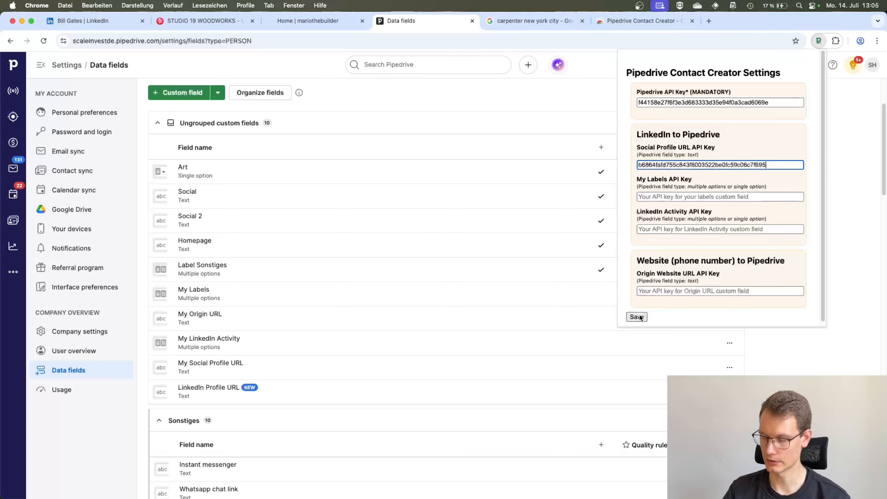
pyautogui.click(636, 316)
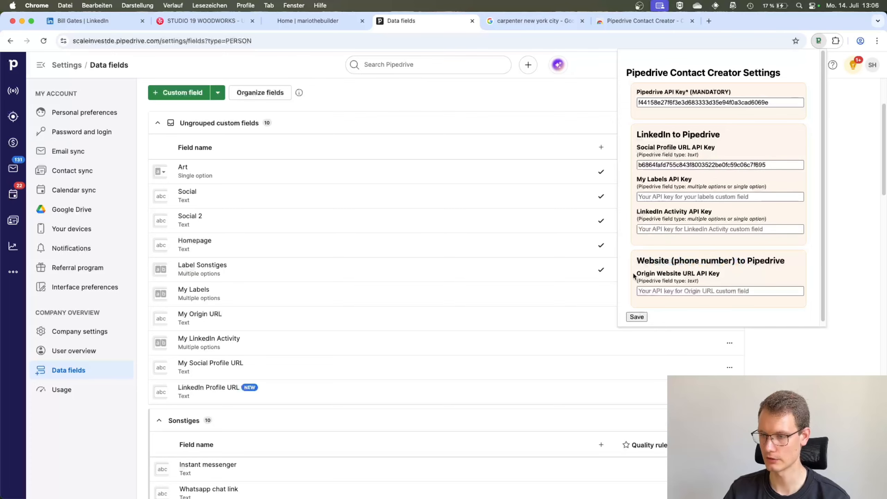
# Examine the Origin Website URL, My Labels and LinkedIn Activity entries in the extension settings and the label selector on Bill Gates's LinkedIn profile
pyautogui.moveTo(636, 274); pyautogui.dragTo(697, 276)
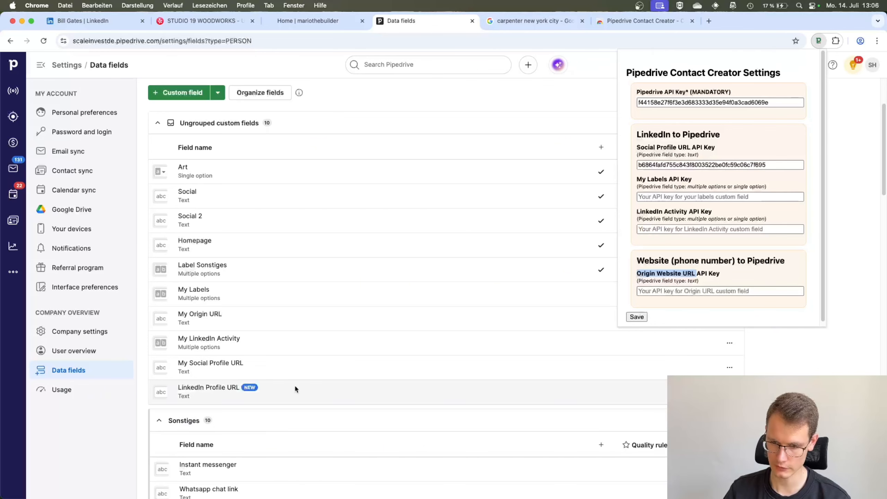
pyautogui.scroll(3, 267, 298)
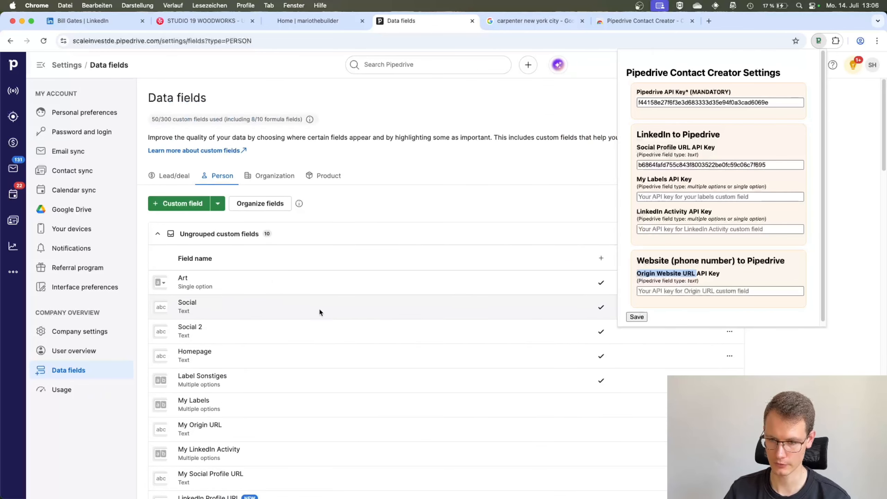
pyautogui.scroll(-3, 321, 311)
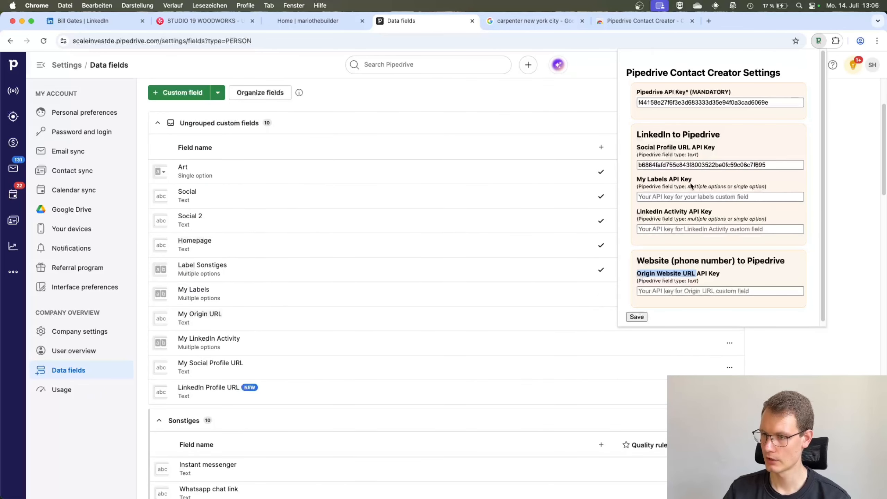
pyautogui.click(671, 190)
pyautogui.scroll(2, 437, 349)
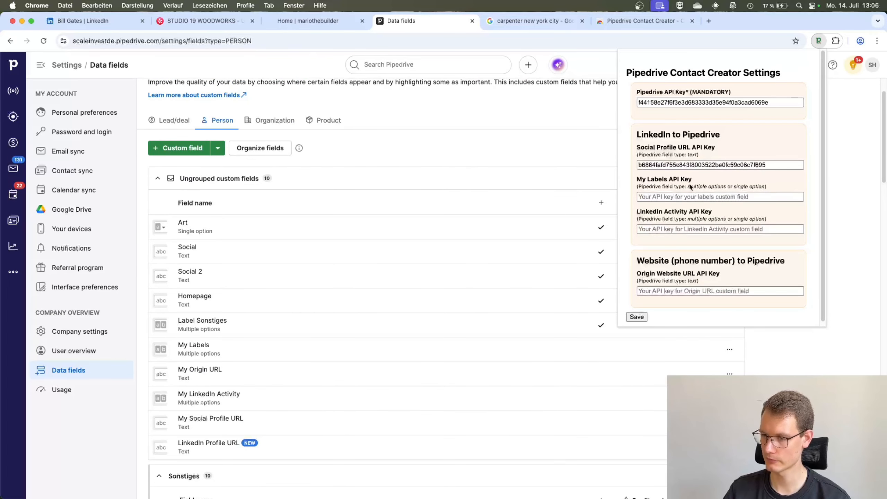
pyautogui.moveTo(632, 182); pyautogui.dragTo(708, 188)
pyautogui.click(655, 189)
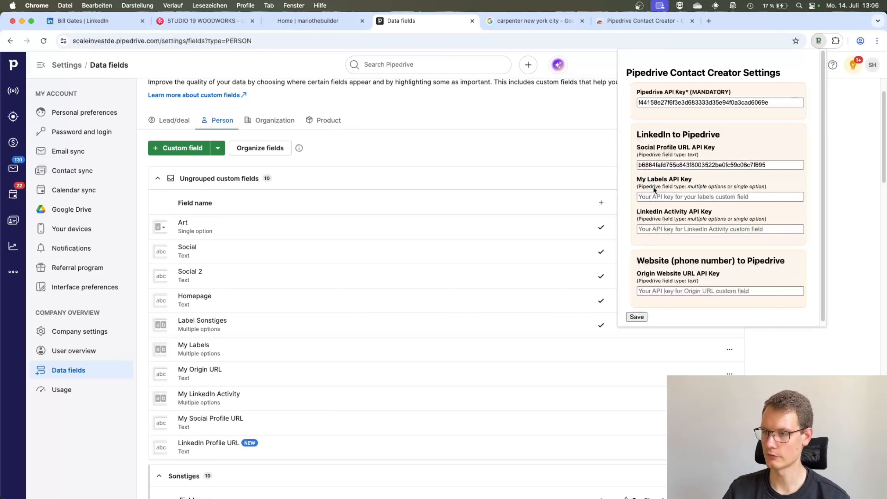
pyautogui.moveTo(638, 180); pyautogui.dragTo(692, 181)
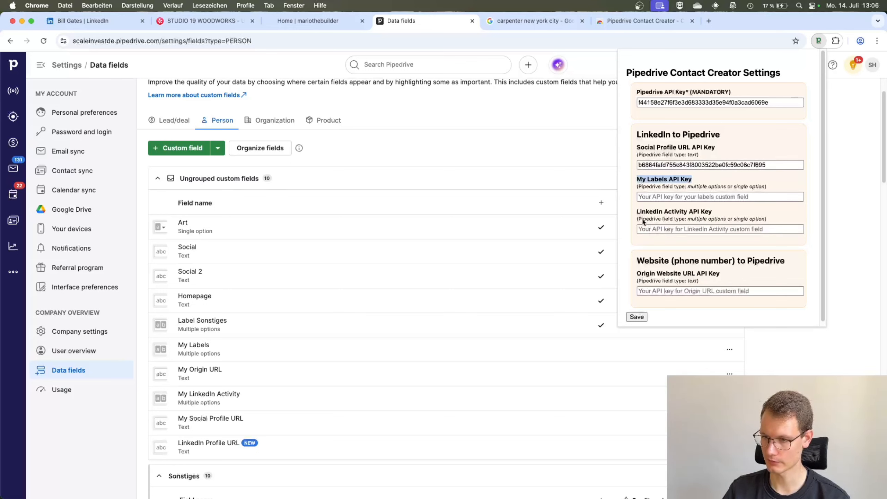
pyautogui.moveTo(636, 213); pyautogui.dragTo(686, 215)
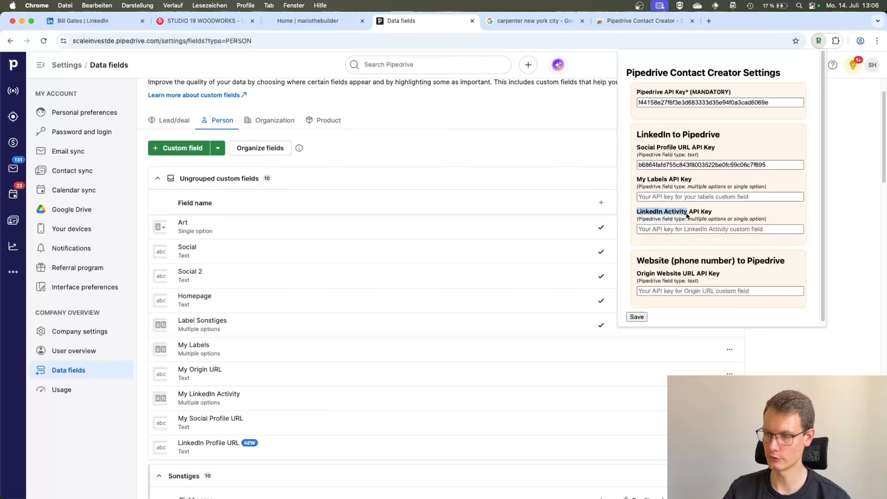
pyautogui.click(108, 27)
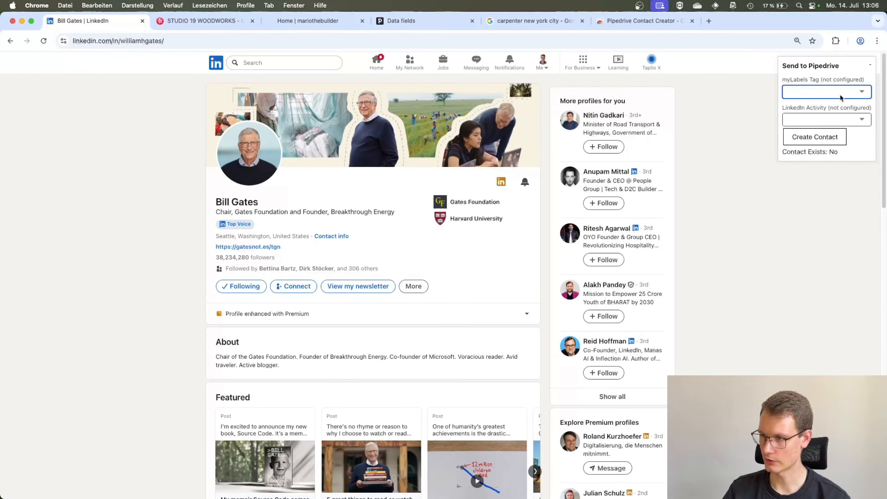
pyautogui.click(861, 91)
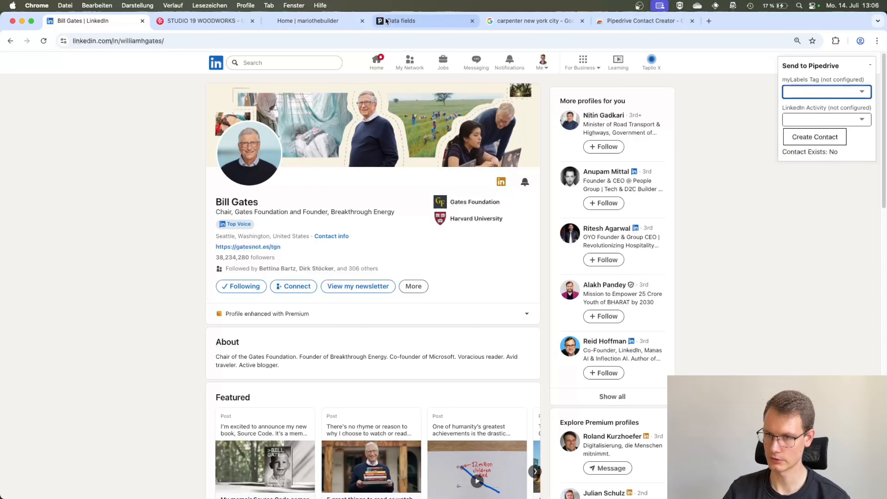
# Start a new custom person field in Pipedrive, consult the My Labels entry in the extension settings and name the field LinkedIn Lables
pyautogui.click(401, 21)
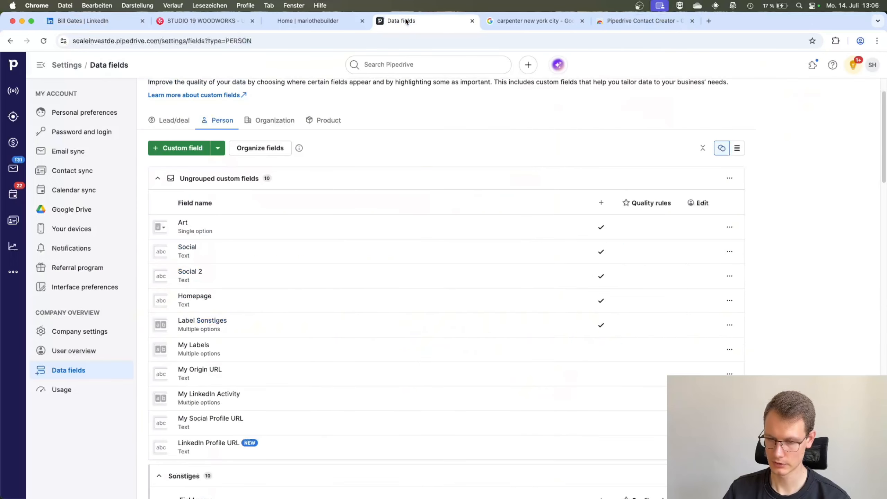
pyautogui.click(184, 152)
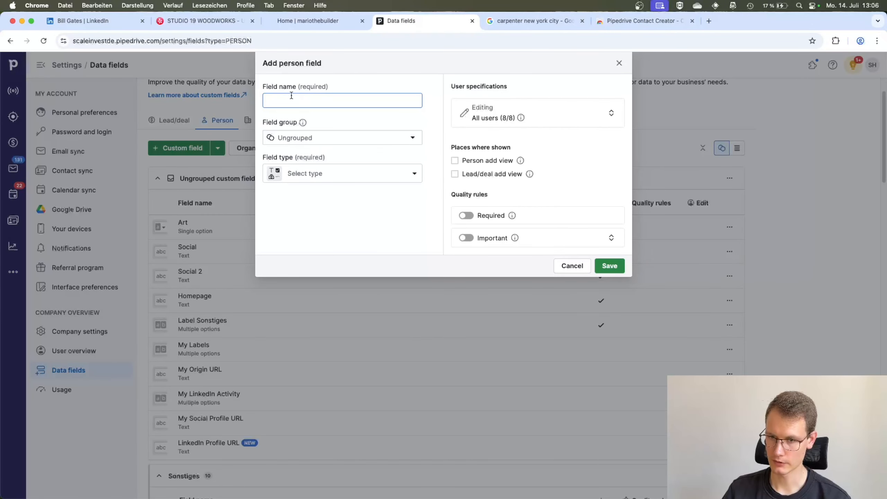
pyautogui.click(836, 40)
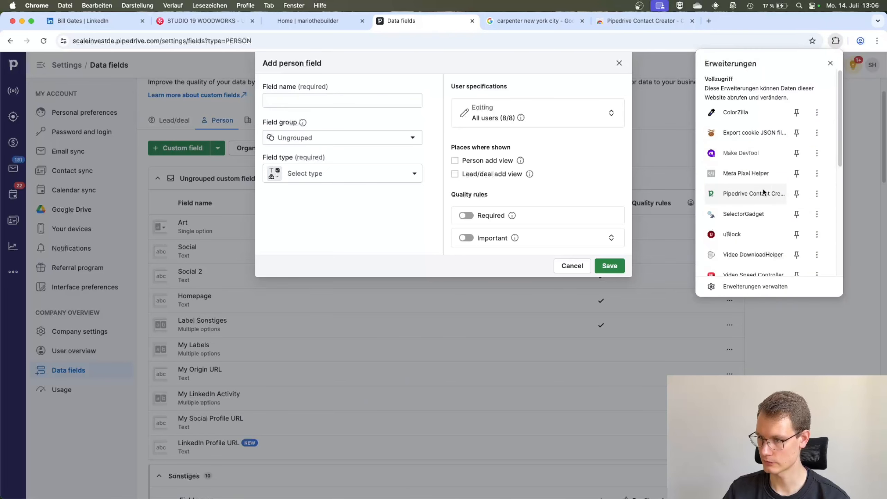
pyautogui.click(748, 193)
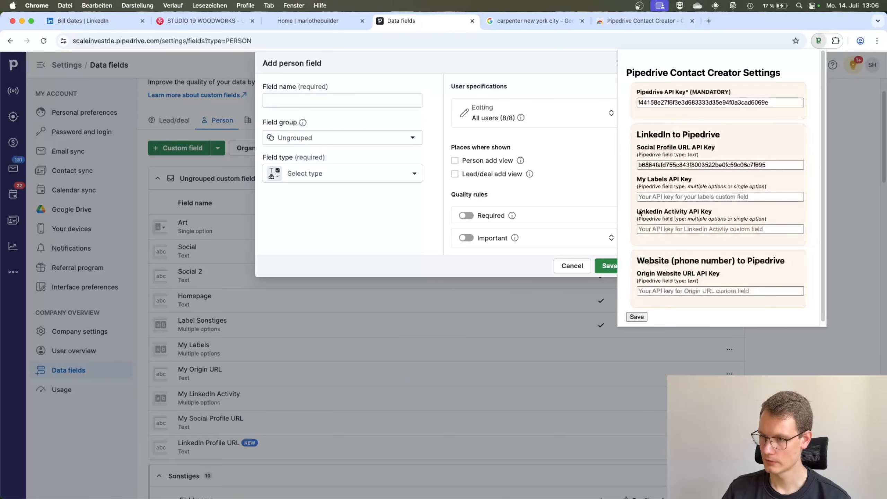
pyautogui.click(287, 101)
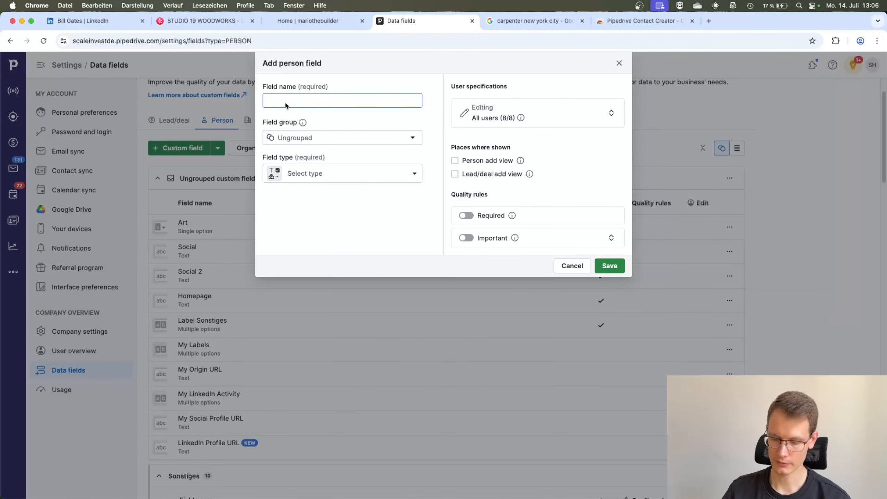
pyautogui.write('Labels')
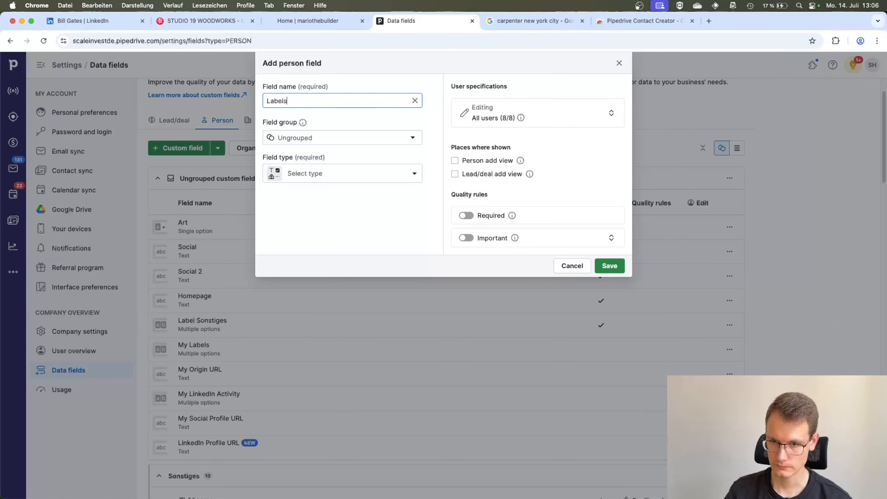
pyautogui.write(' for')
pyautogui.press('super+a')
pyautogui.press('BackSpace')
pyautogui.write('Linkedin')
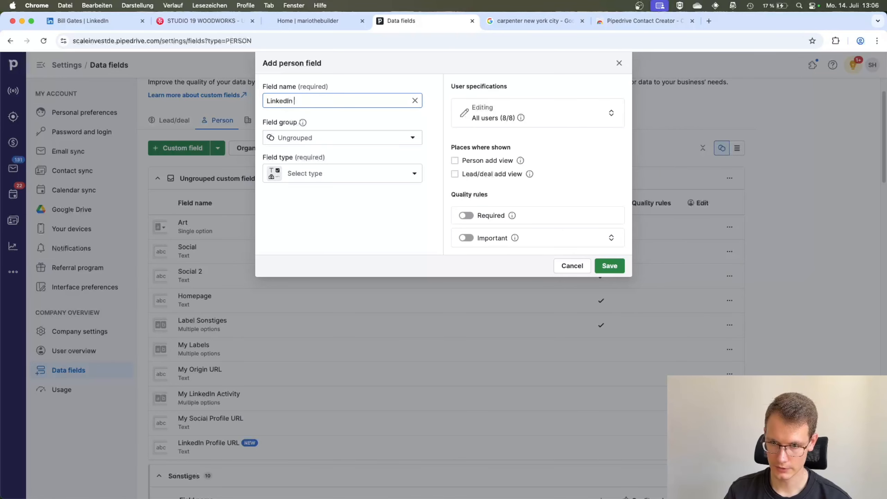
pyautogui.write(' Lables')
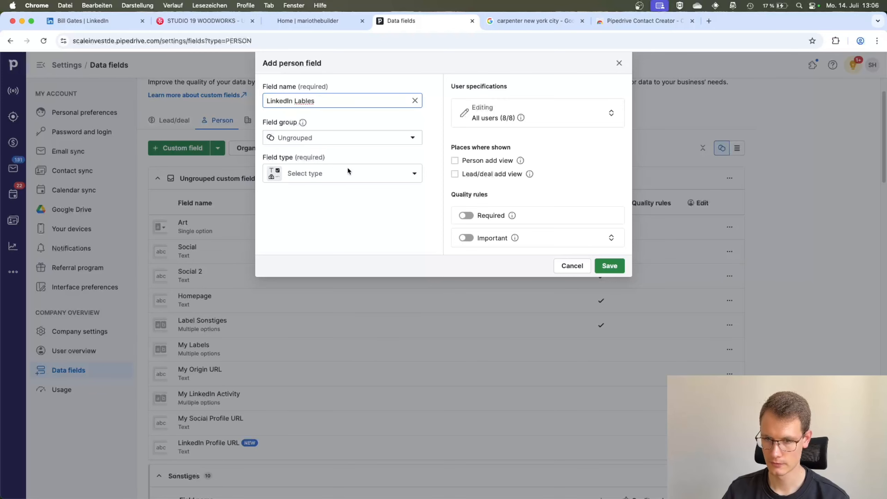
# Set the LinkedIn Lables field's type to Multiple options
pyautogui.click(351, 174)
pyautogui.write('mult')
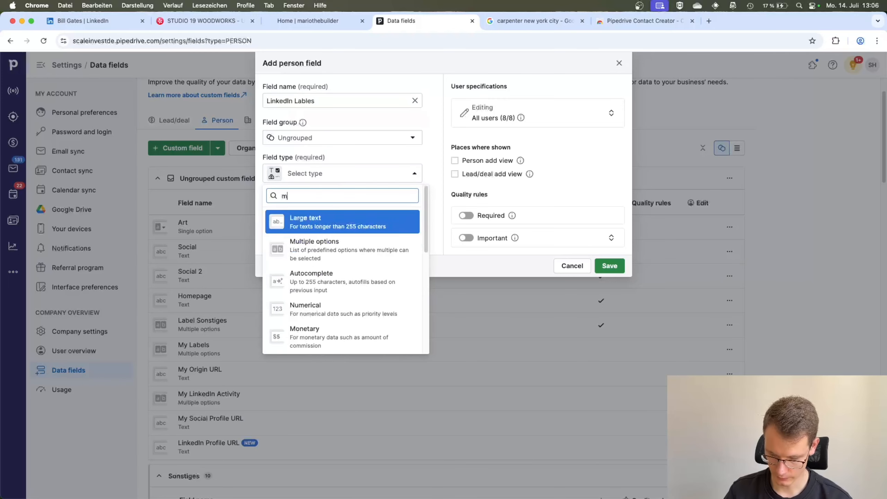
pyautogui.click(333, 253)
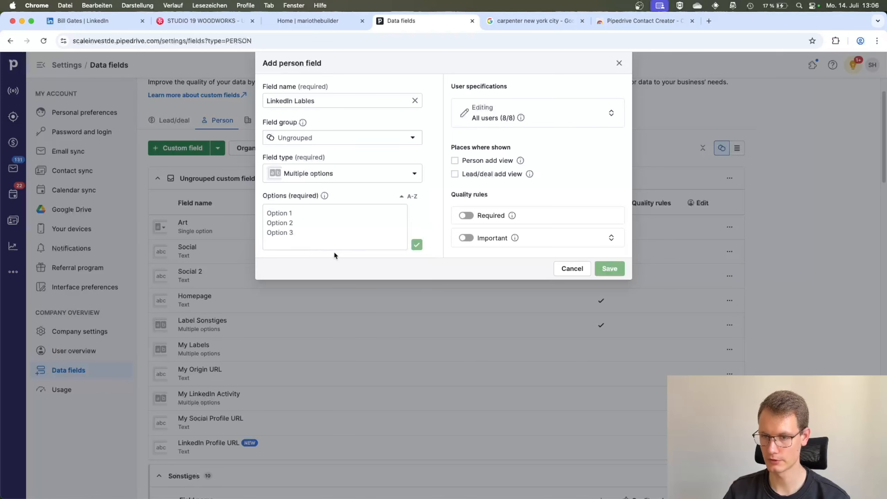
# Add the options follow, connection request sent and message sent to the LinkedIn Lables field and save it
pyautogui.click(325, 224)
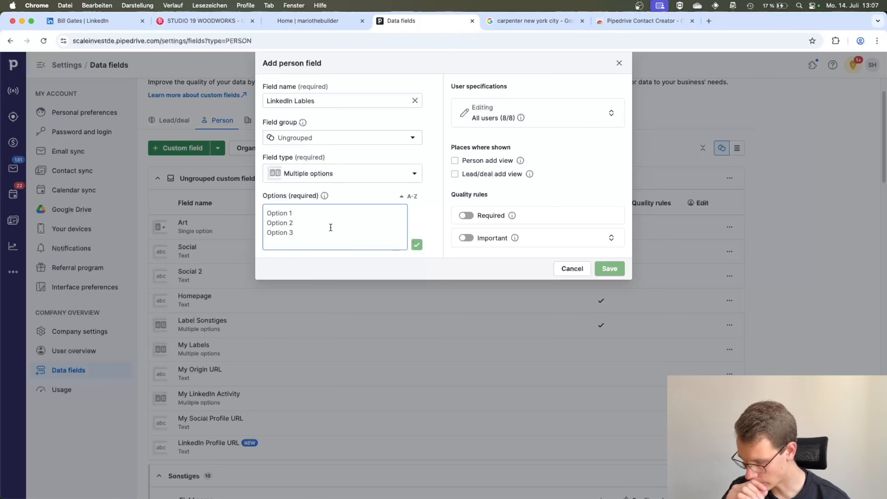
pyautogui.write('folowe')
pyautogui.press('BackSpace')
pyautogui.press('BackSpace')
pyautogui.press('BackSpace')
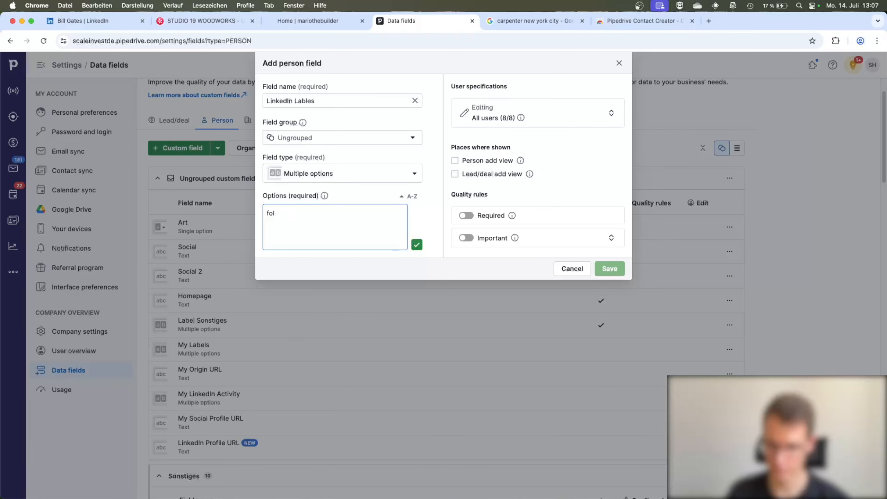
pyautogui.write('low')
pyautogui.press('Return')
pyautogui.write('co')
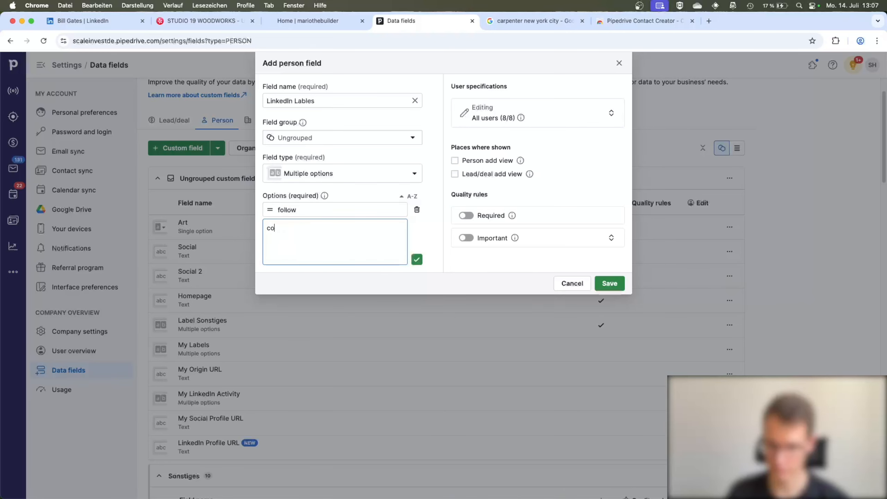
pyautogui.write('nnection request sent')
pyautogui.press('Return')
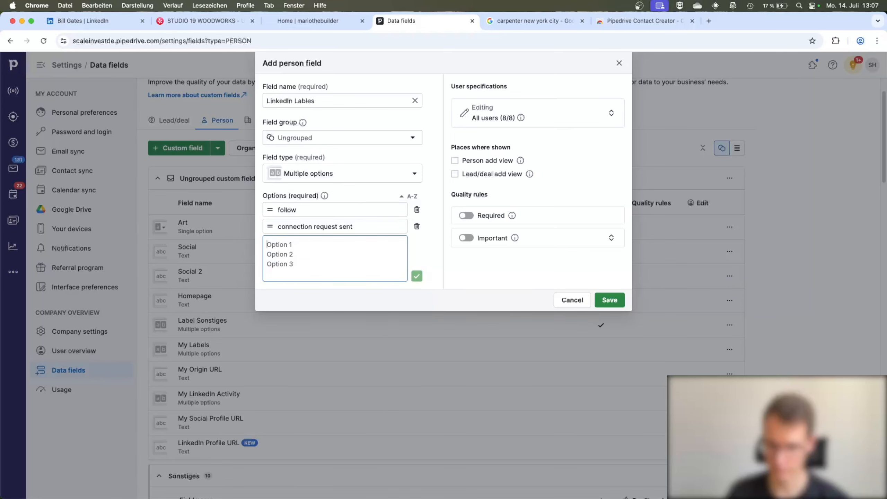
pyautogui.write('message sent')
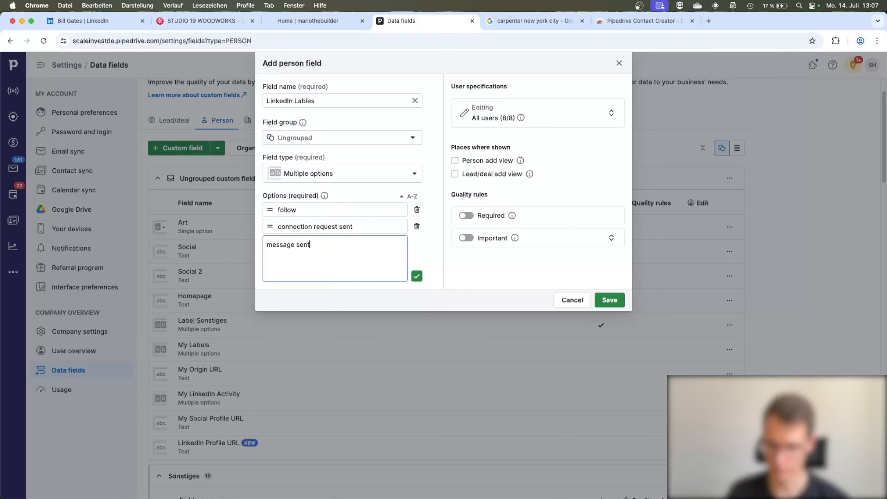
pyautogui.press('Return')
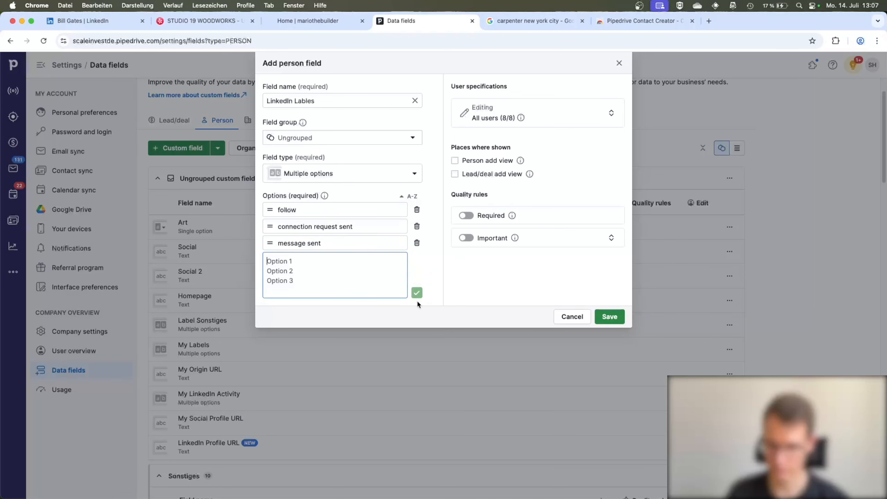
pyautogui.click(604, 321)
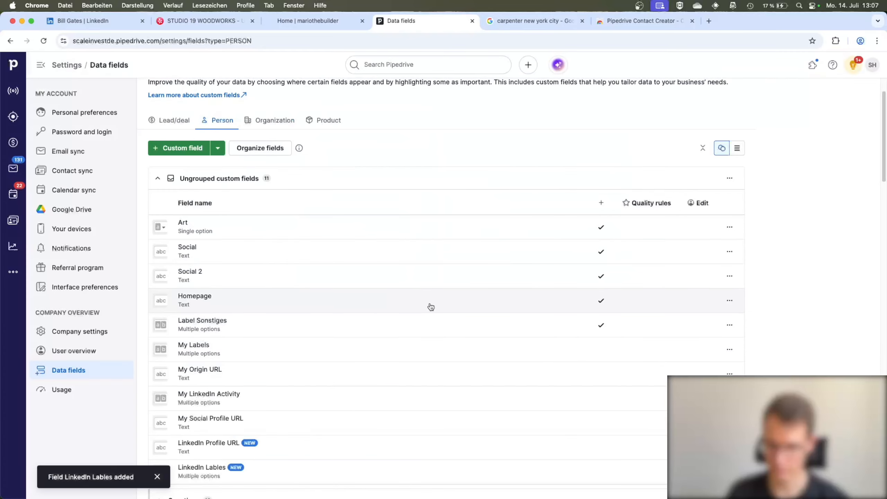
# Copy the LinkedIn Lables field's API key into the LinkedIn Activity API Key setting of the Pipedrive Contact Creator extension and save
pyautogui.scroll(-3, 431, 307)
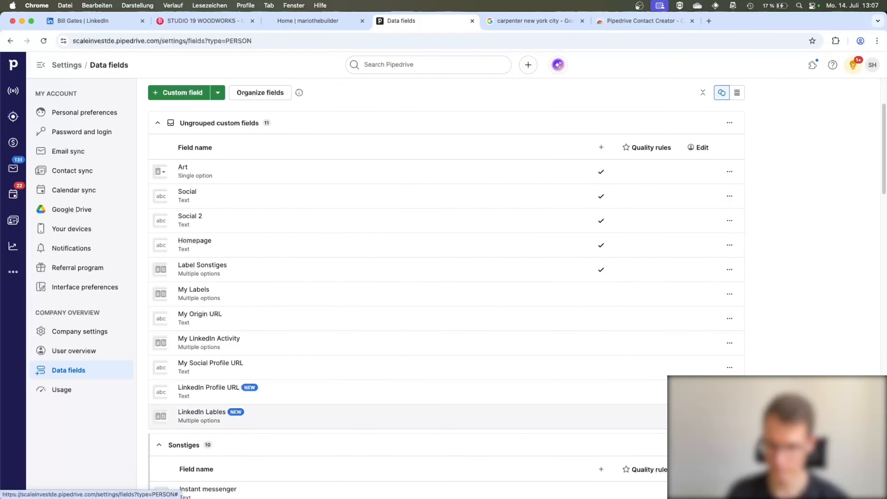
pyautogui.click(730, 417)
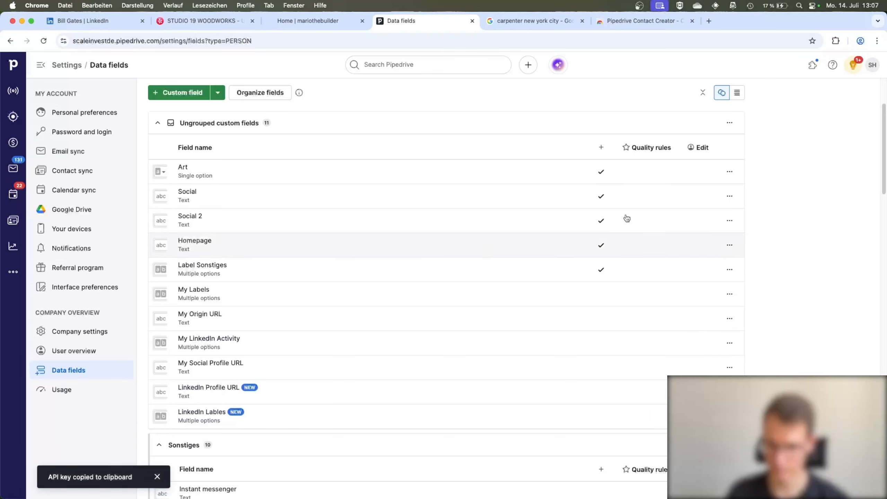
pyautogui.click(835, 41)
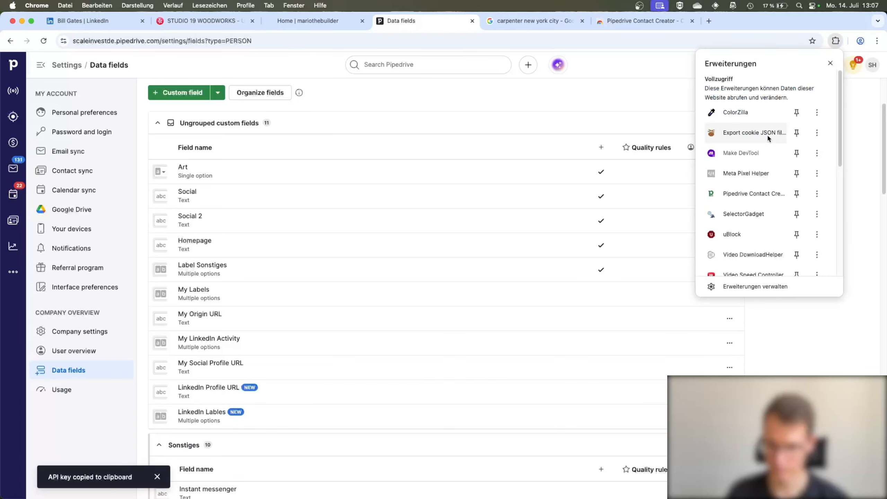
pyautogui.click(732, 196)
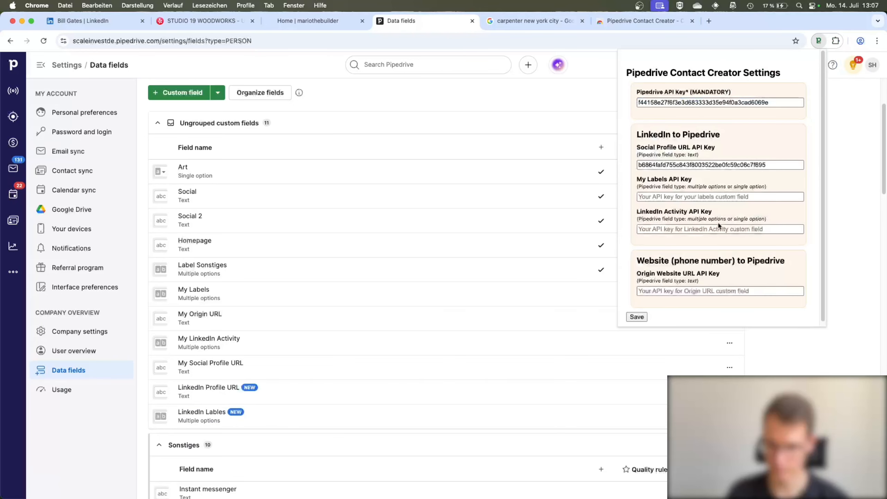
pyautogui.click(669, 229)
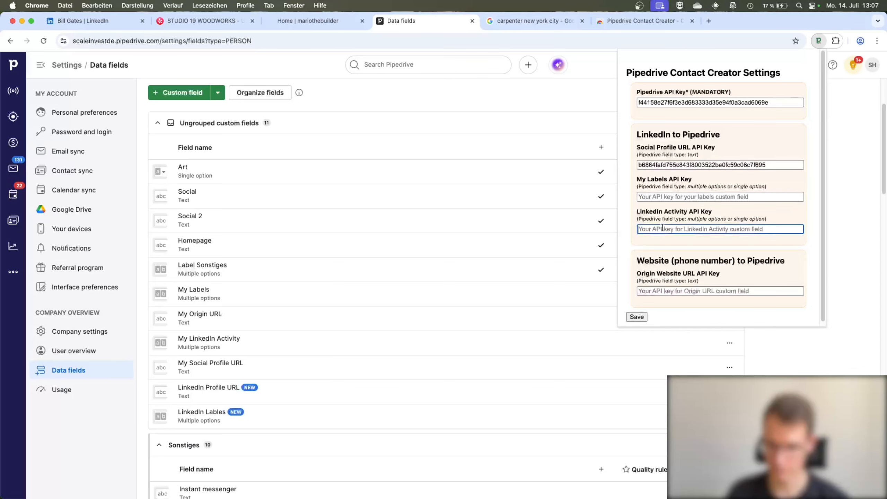
pyautogui.press('super+v')
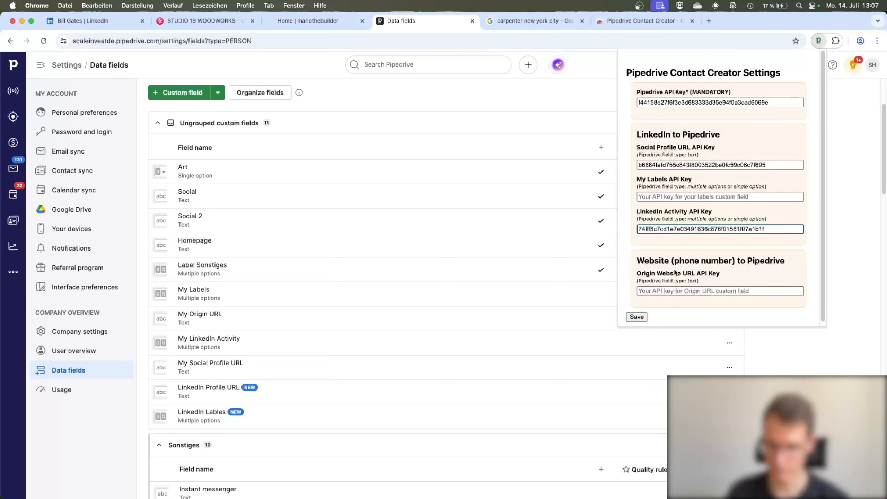
pyautogui.click(636, 317)
pyautogui.click(499, 205)
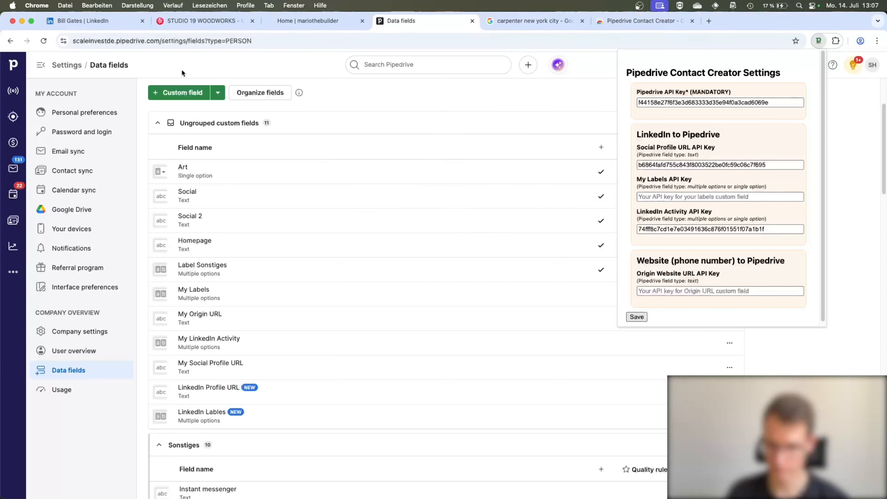
# Reload Bill Gates's LinkedIn profile, set LinkedIn Lables to message sent and create the Pipedrive contact
pyautogui.click(112, 27)
pyautogui.click(44, 41)
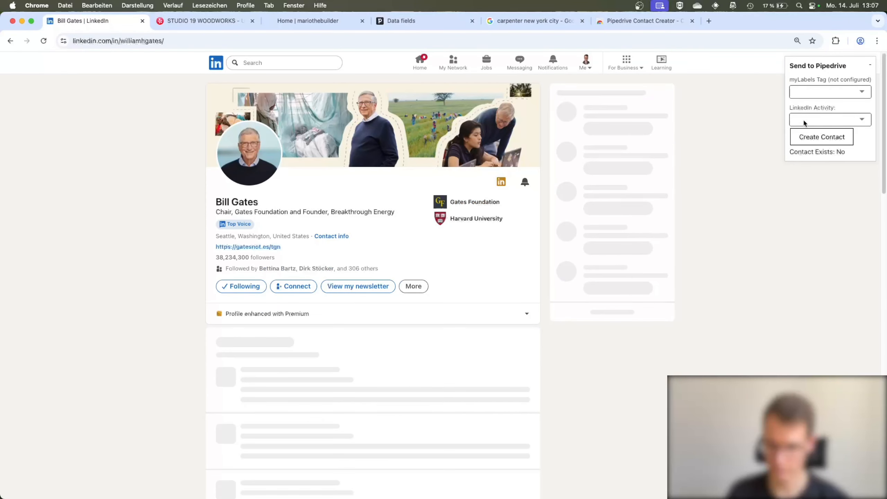
pyautogui.click(854, 122)
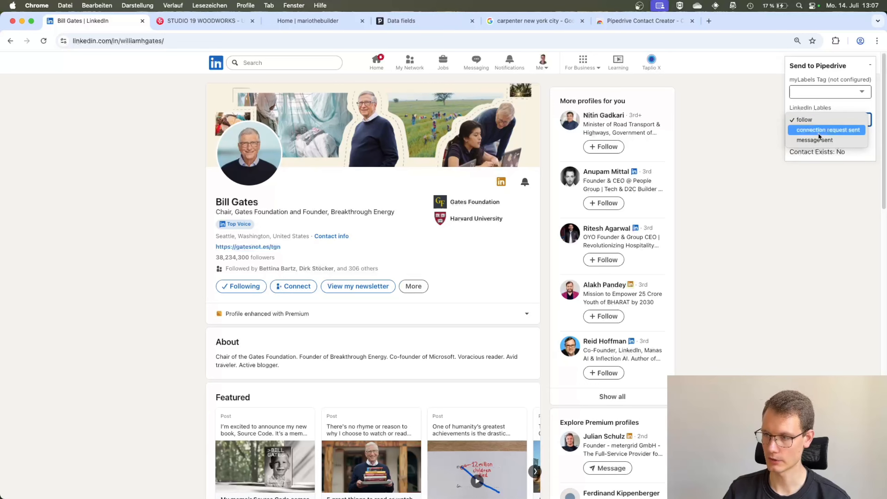
pyautogui.click(828, 130)
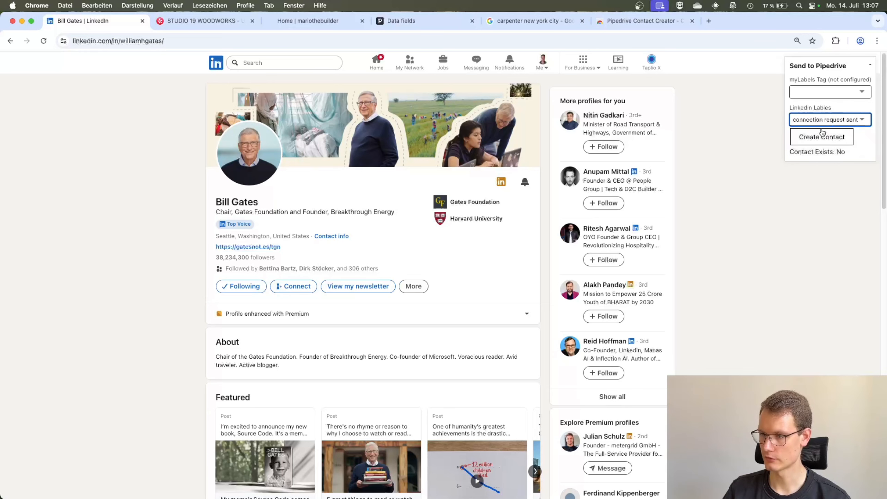
pyautogui.click(834, 125)
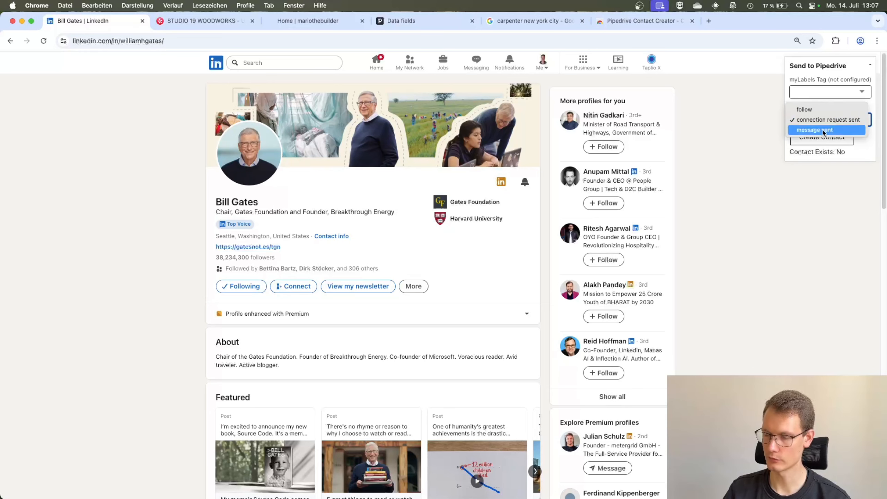
pyautogui.click(851, 130)
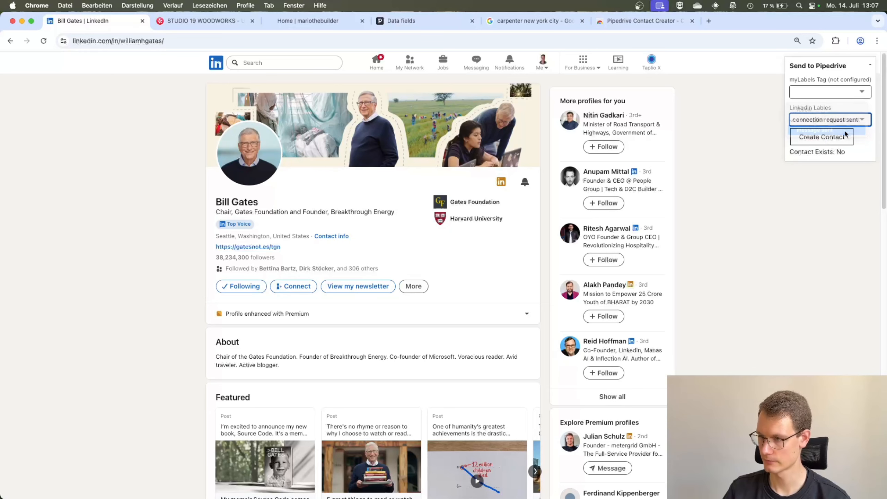
pyautogui.click(824, 138)
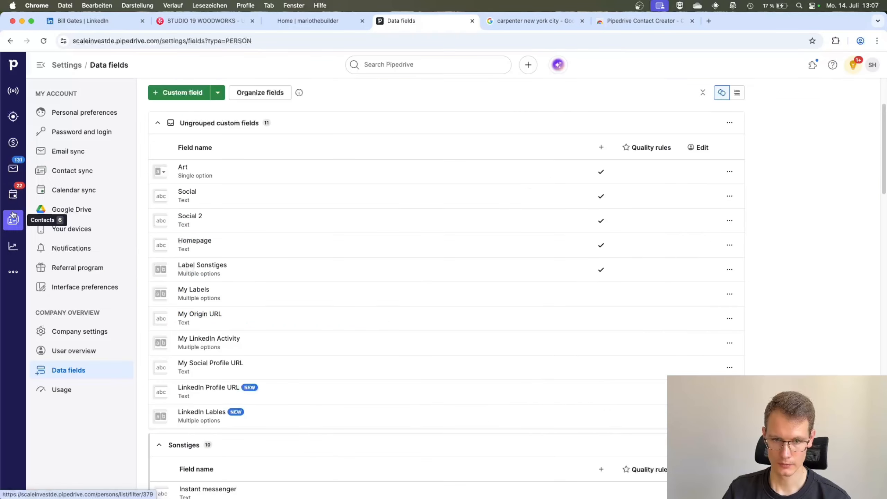
# Examine the newest Bill Gates contact's columns and detail fields in Pipedrive for the transferred LinkedIn data, and return to his LinkedIn profile
pyautogui.click(14, 218)
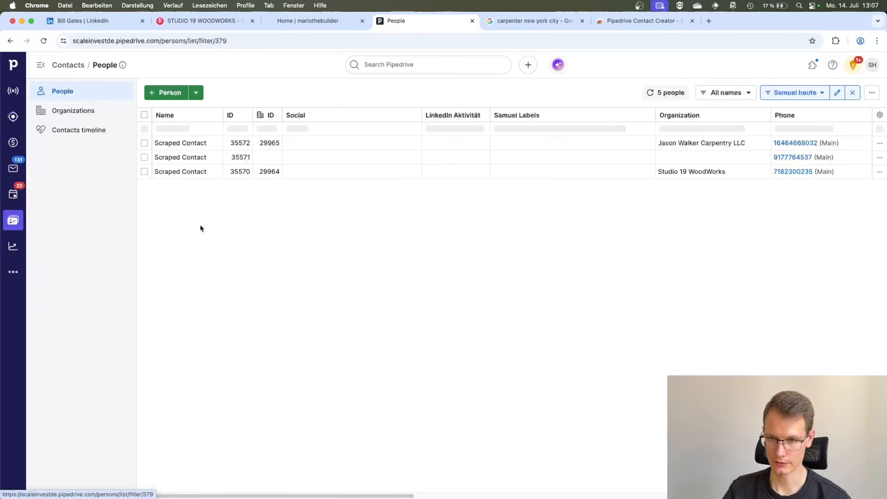
pyautogui.hscroll(5, 566, 160)
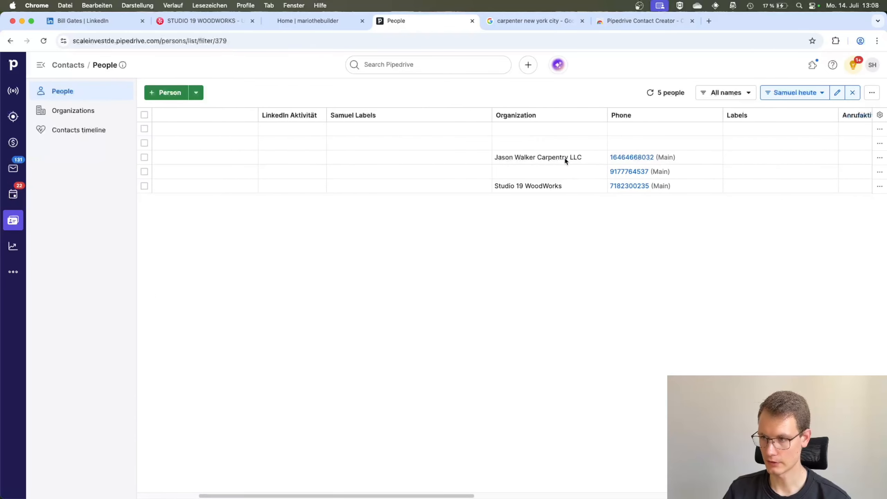
pyautogui.hscroll(10, 566, 160)
pyautogui.hscroll(-15, 538, 160)
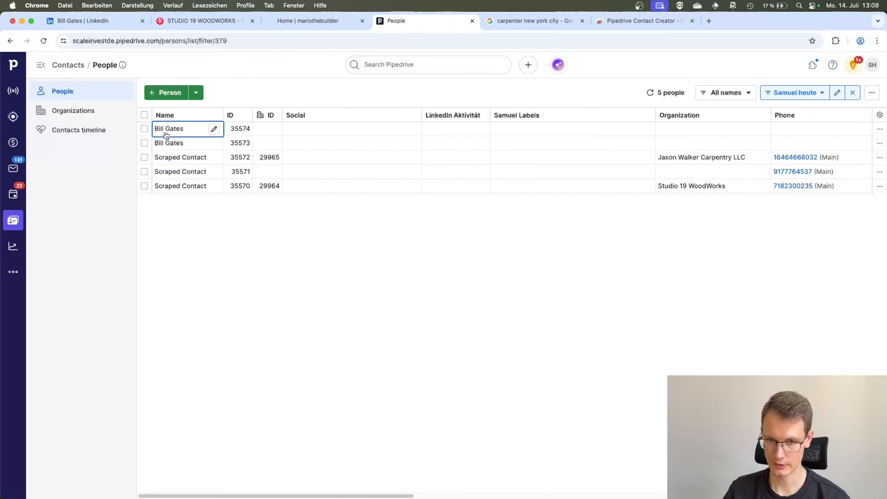
pyautogui.click(168, 129)
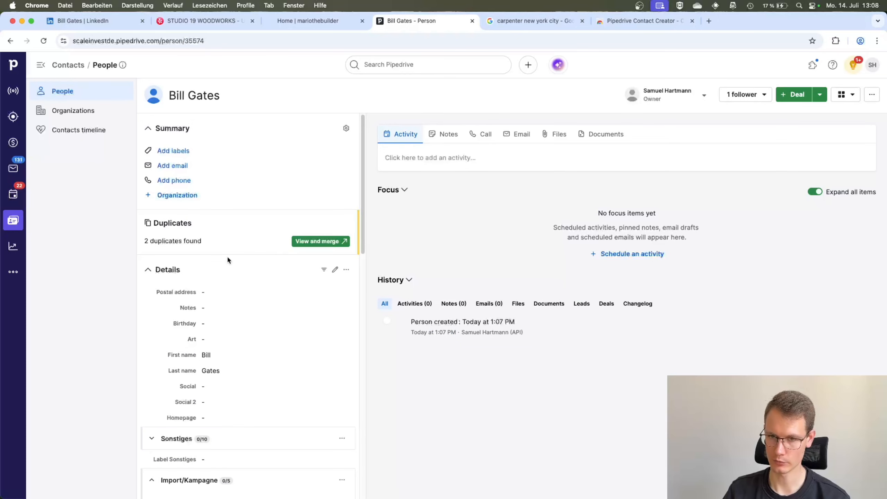
pyautogui.scroll(-5, 233, 284)
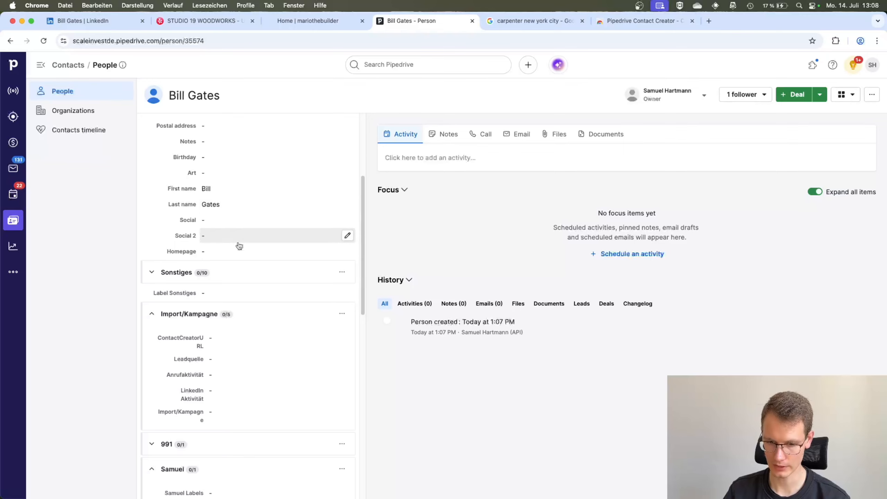
pyautogui.scroll(-6, 237, 245)
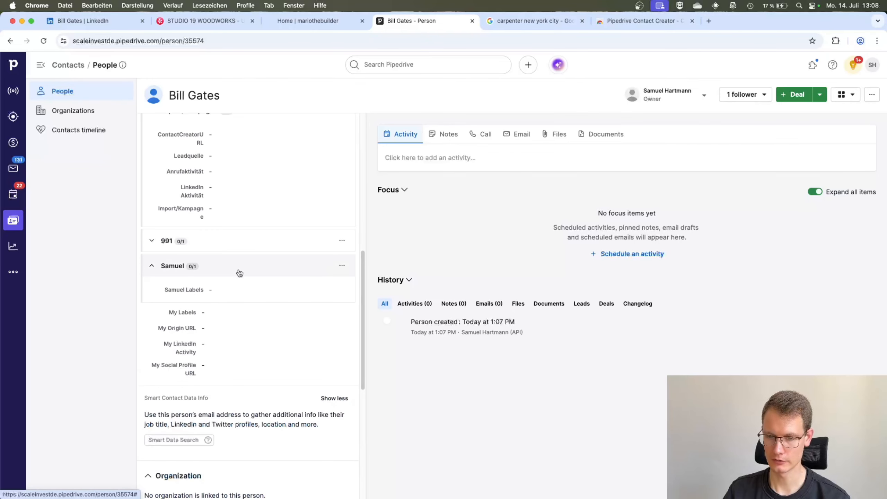
pyautogui.scroll(10, 252, 242)
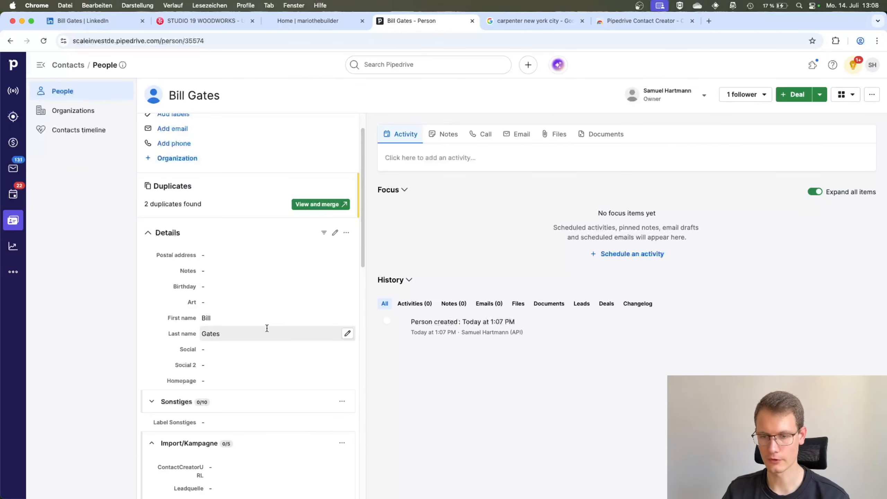
pyautogui.click(110, 26)
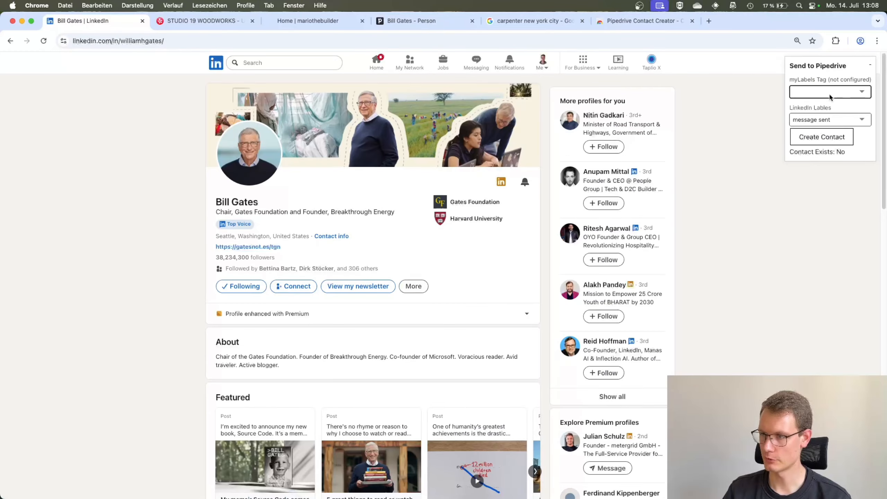